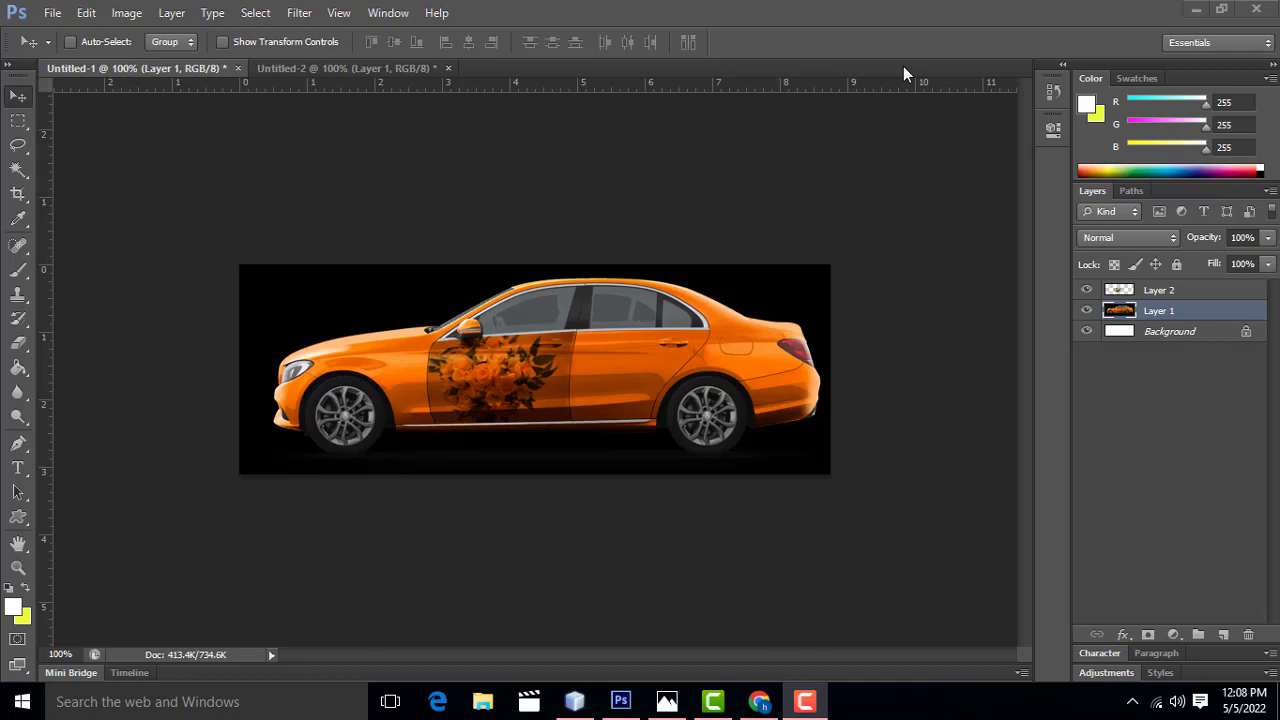
Switch to the Untitled-2 document, which shows the plain orange car without a door decal
left_click(347, 68)
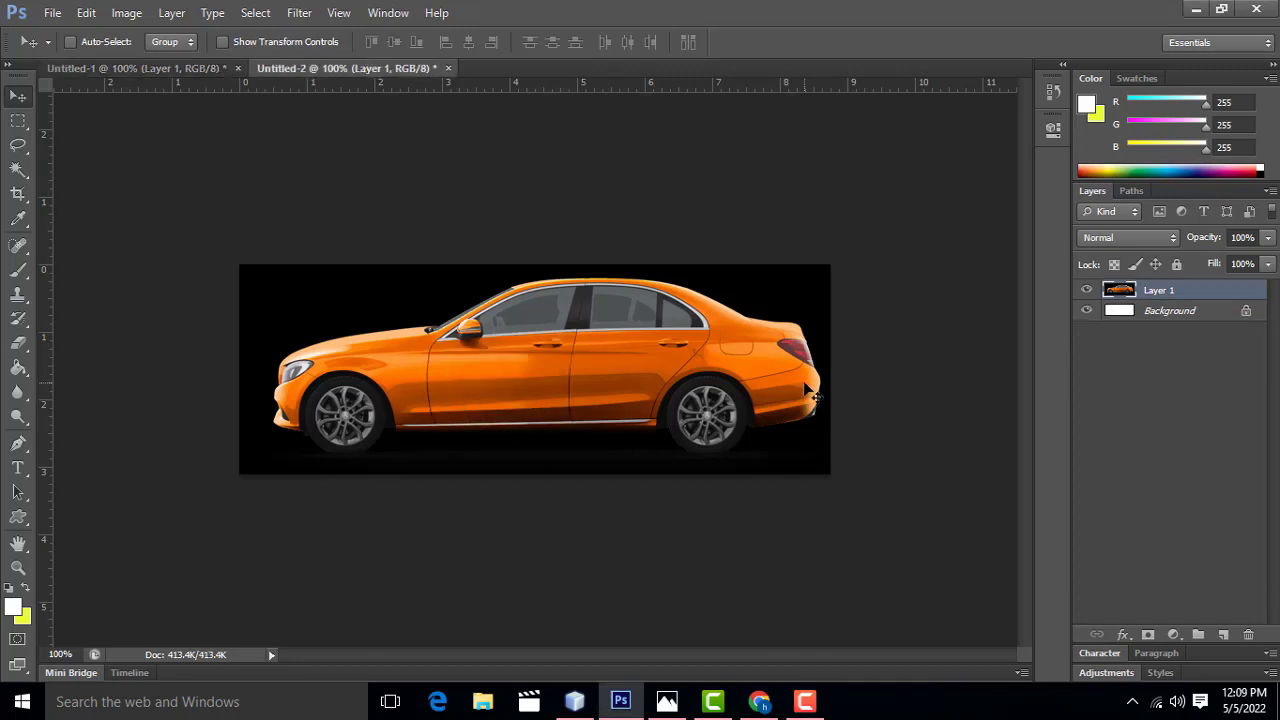
key("ctrl+plus")
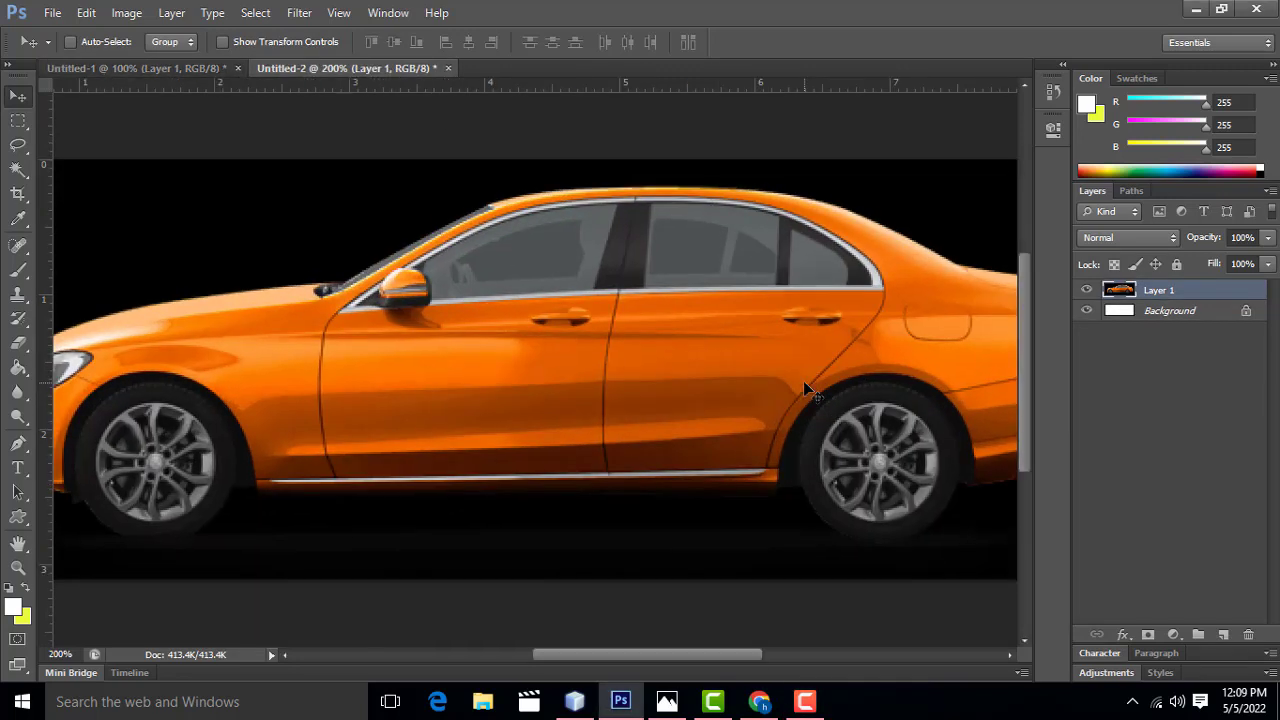
key("ctrl+minus")
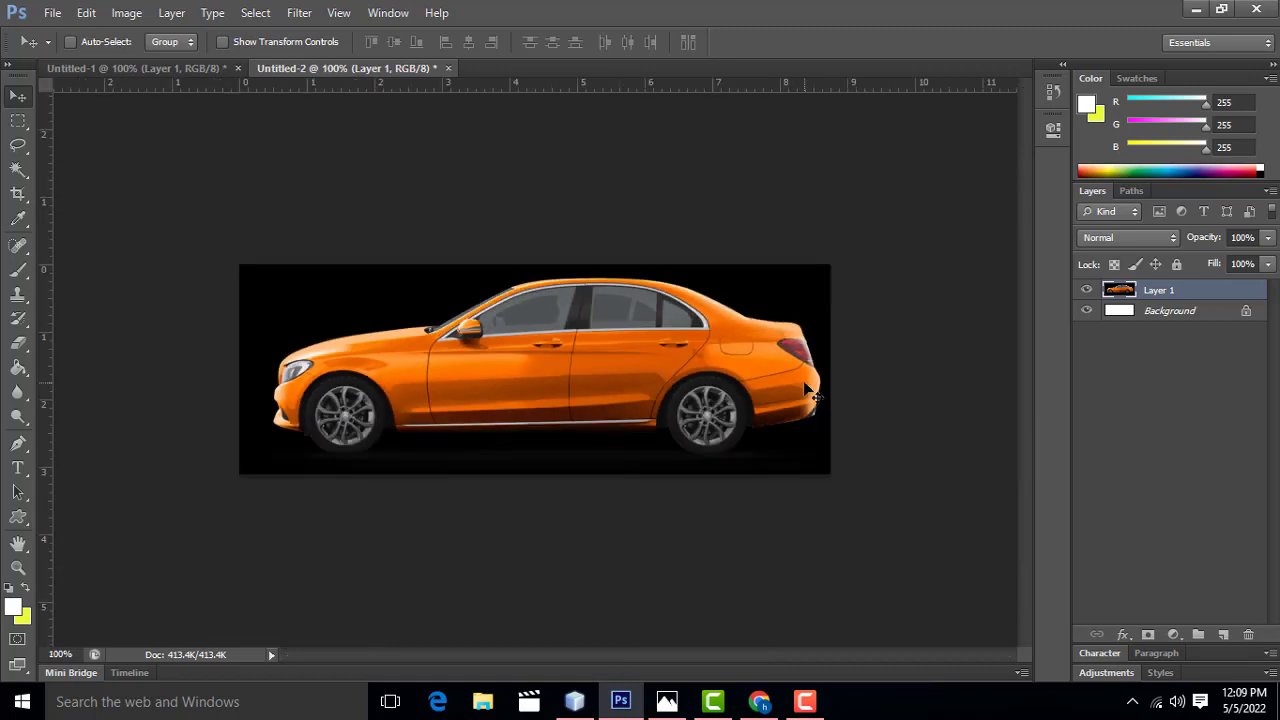
key("ctrl+plus")
key("ctrl+minus")
In Chrome, scroll through the wedding flower image results to find the bouquet photo
left_click(760, 703)
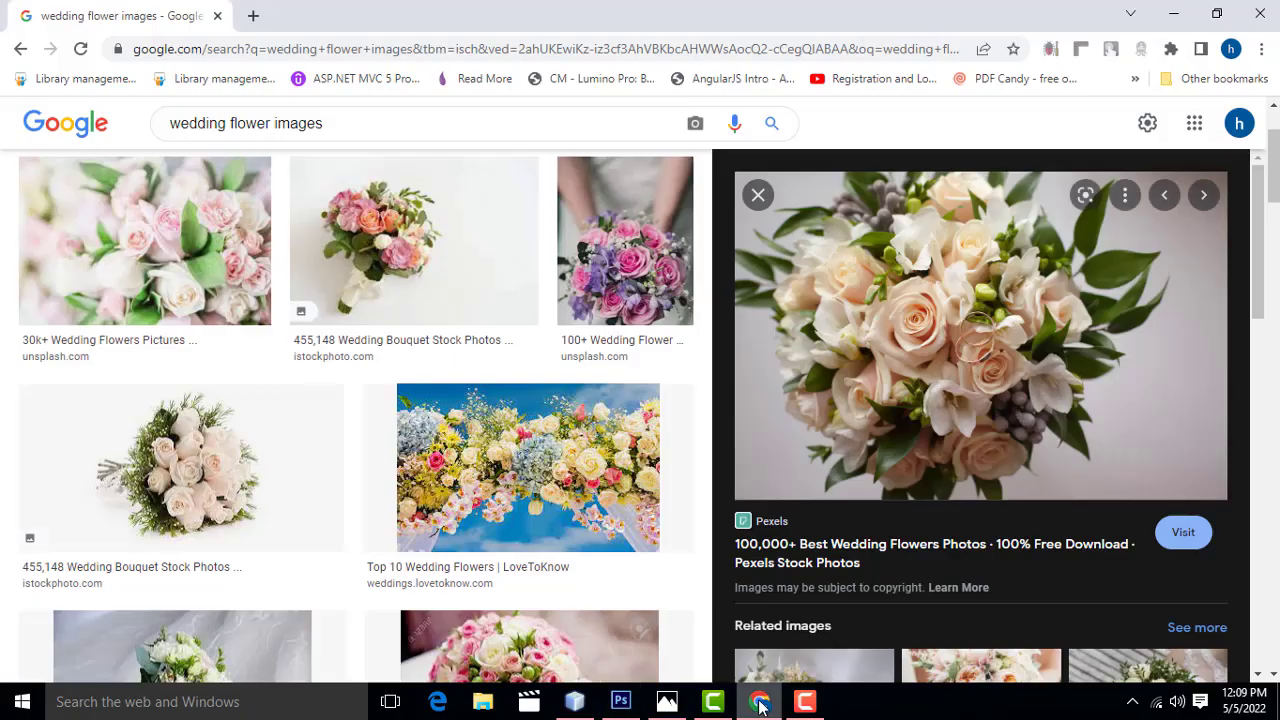
left_click(177, 124)
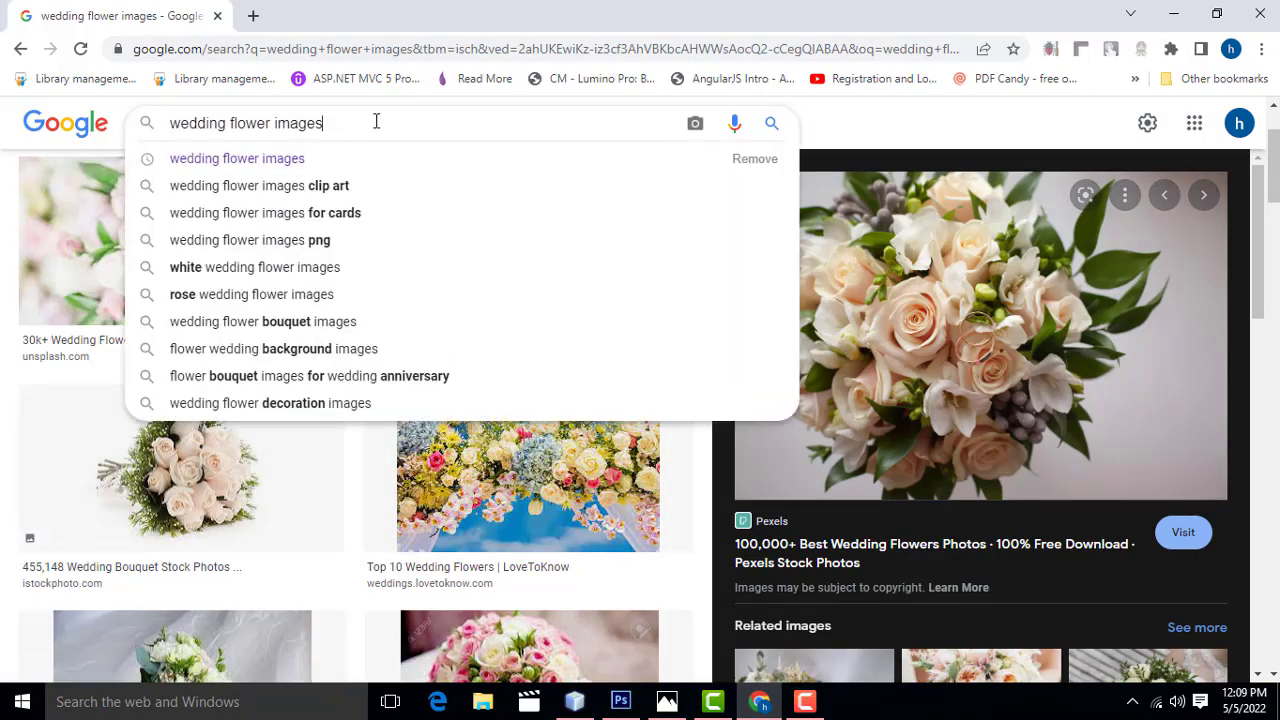
left_click(862, 127)
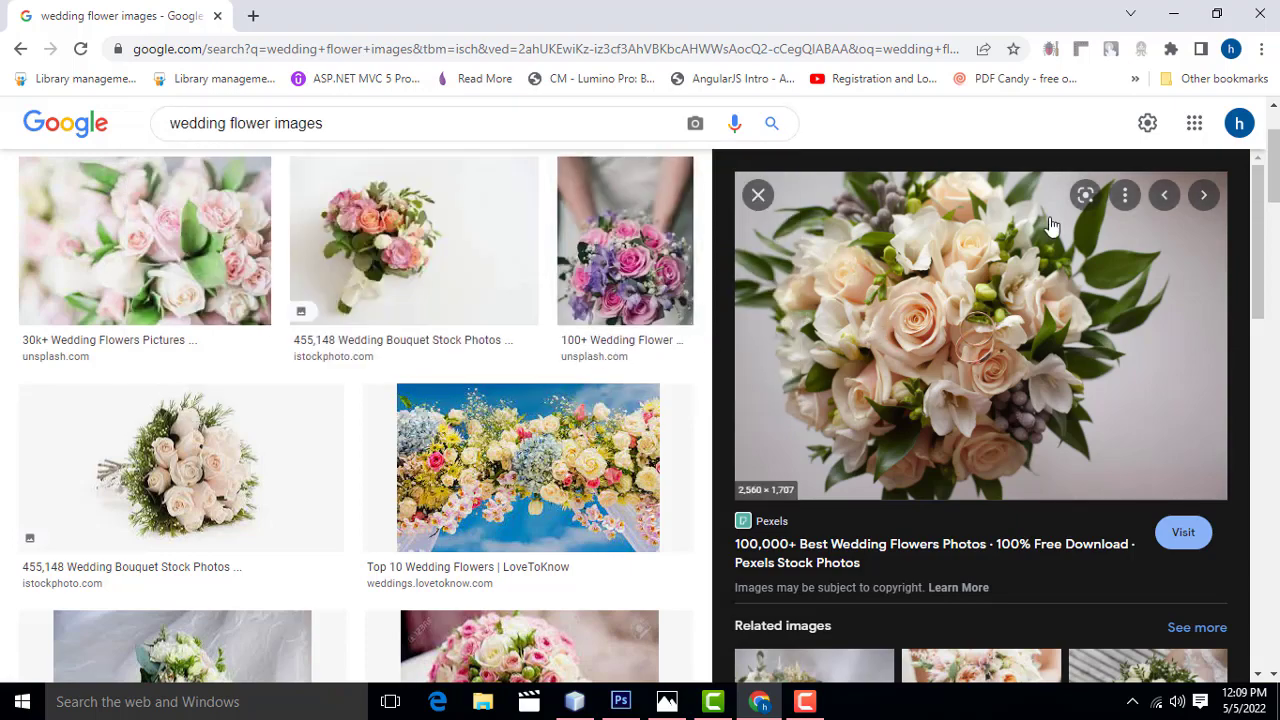
scroll(505, 413, "down", 3)
scroll(500, 420, "down", 2)
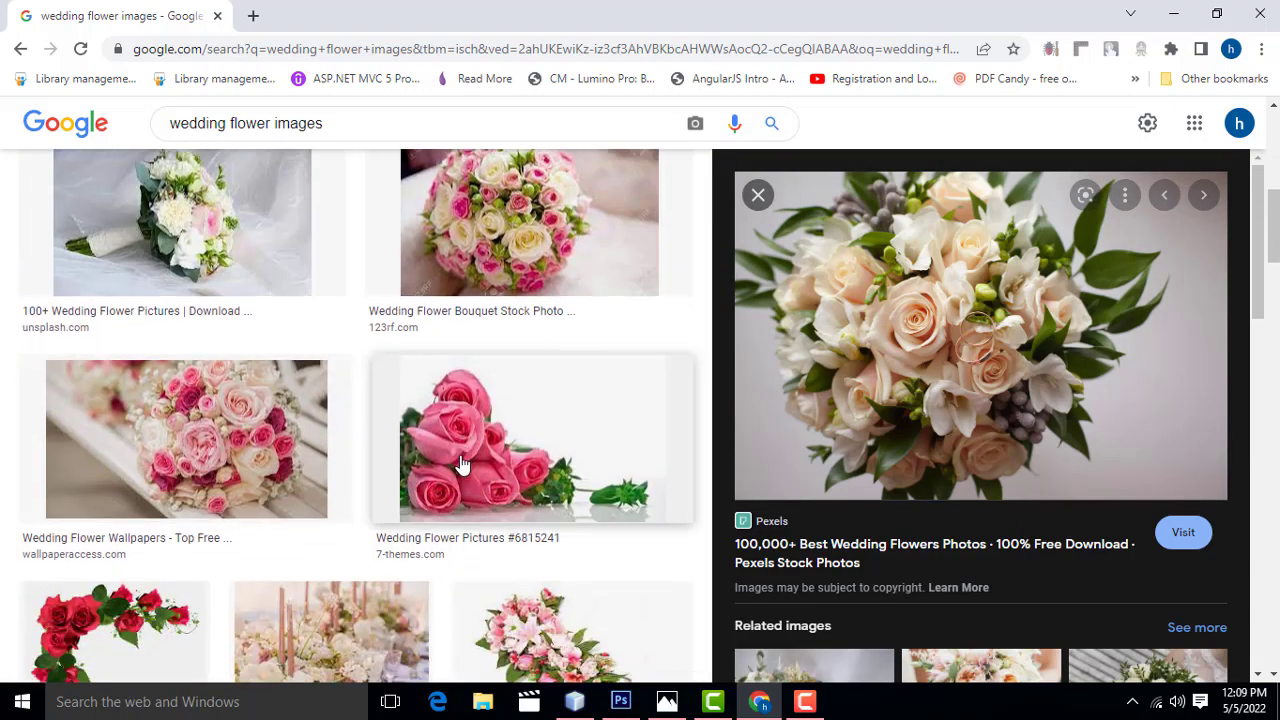
scroll(457, 457, "down", 2)
scroll(614, 302, "down", 2)
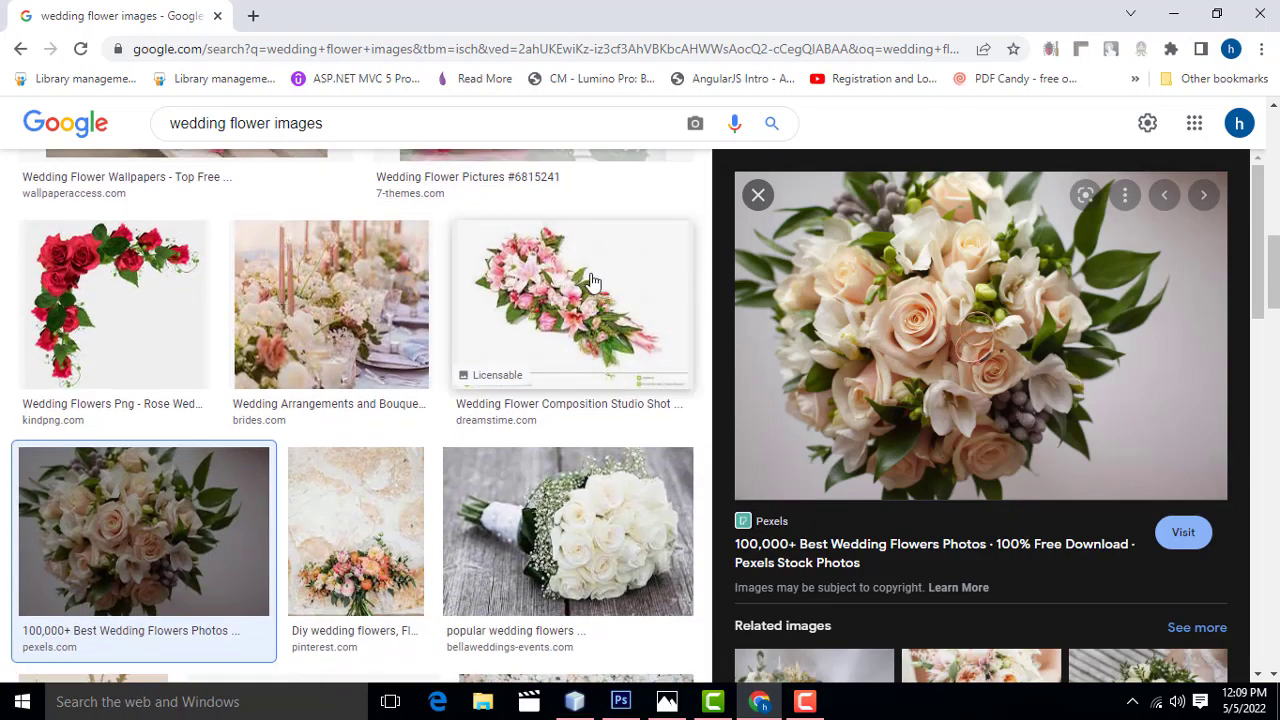
scroll(618, 307, "down", 5)
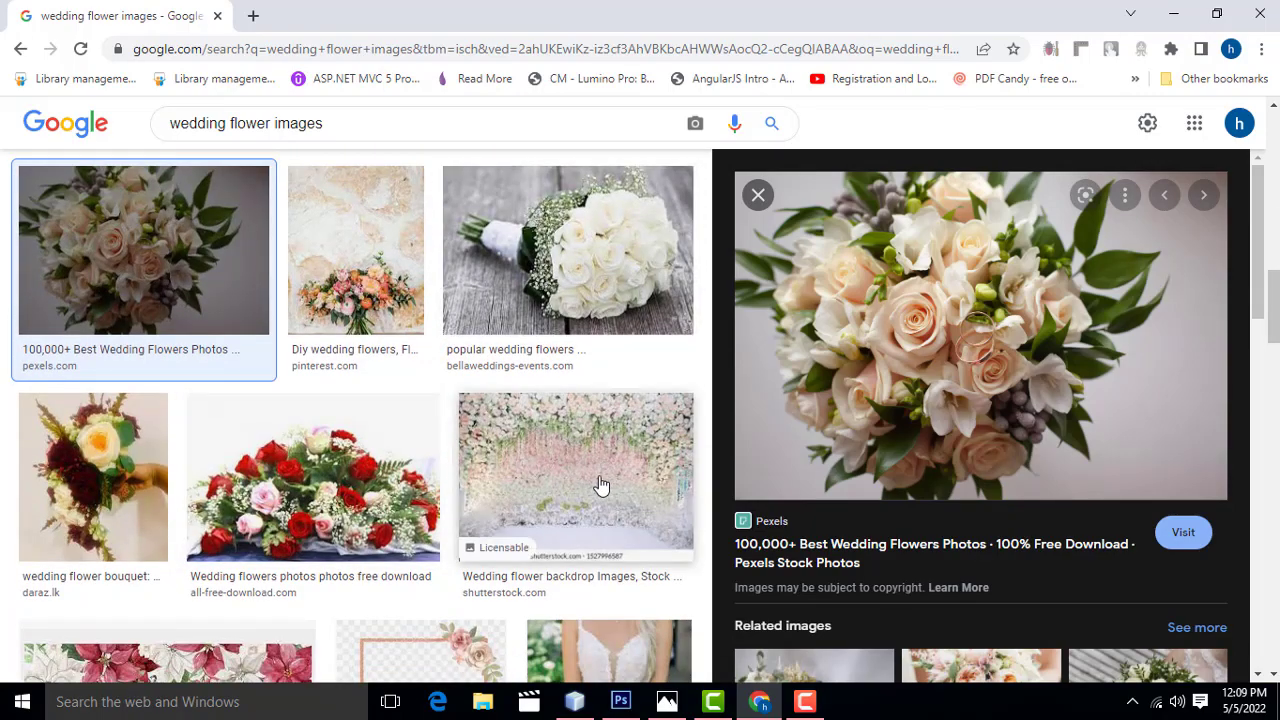
scroll(386, 517, "down", 1)
scroll(266, 517, "up", 2)
scroll(266, 517, "down", 8)
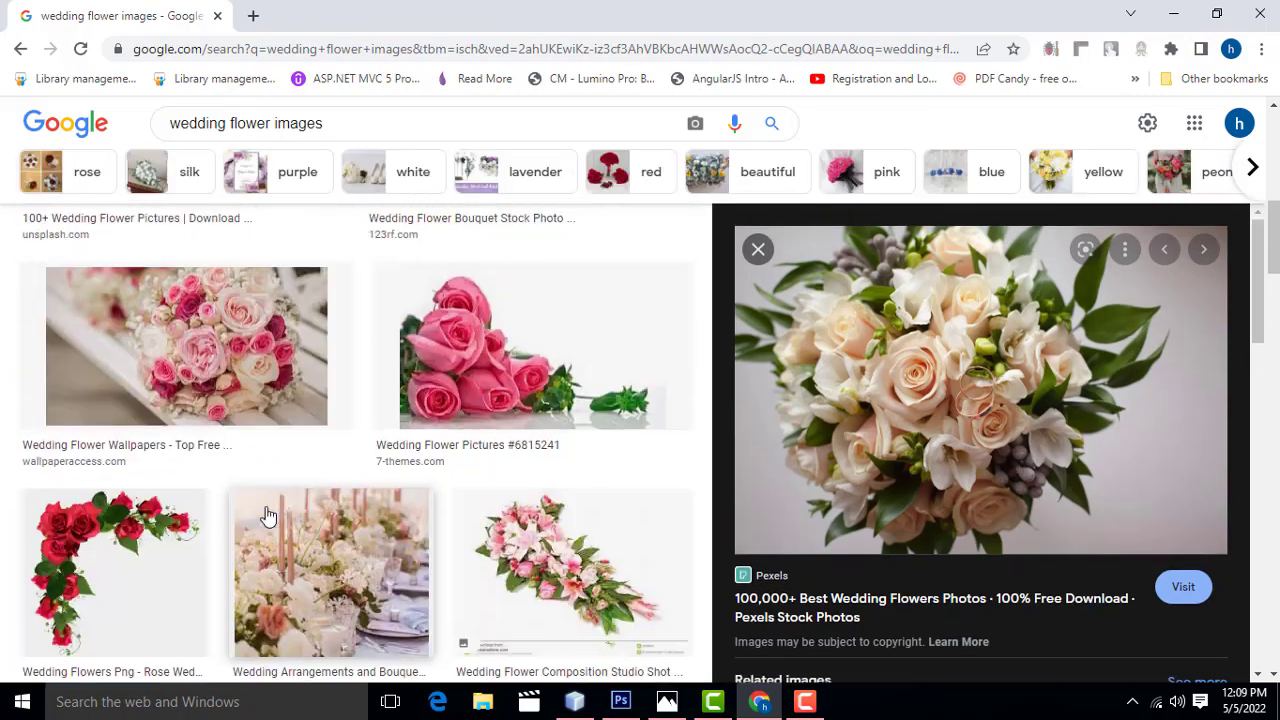
scroll(433, 513, "up", 3)
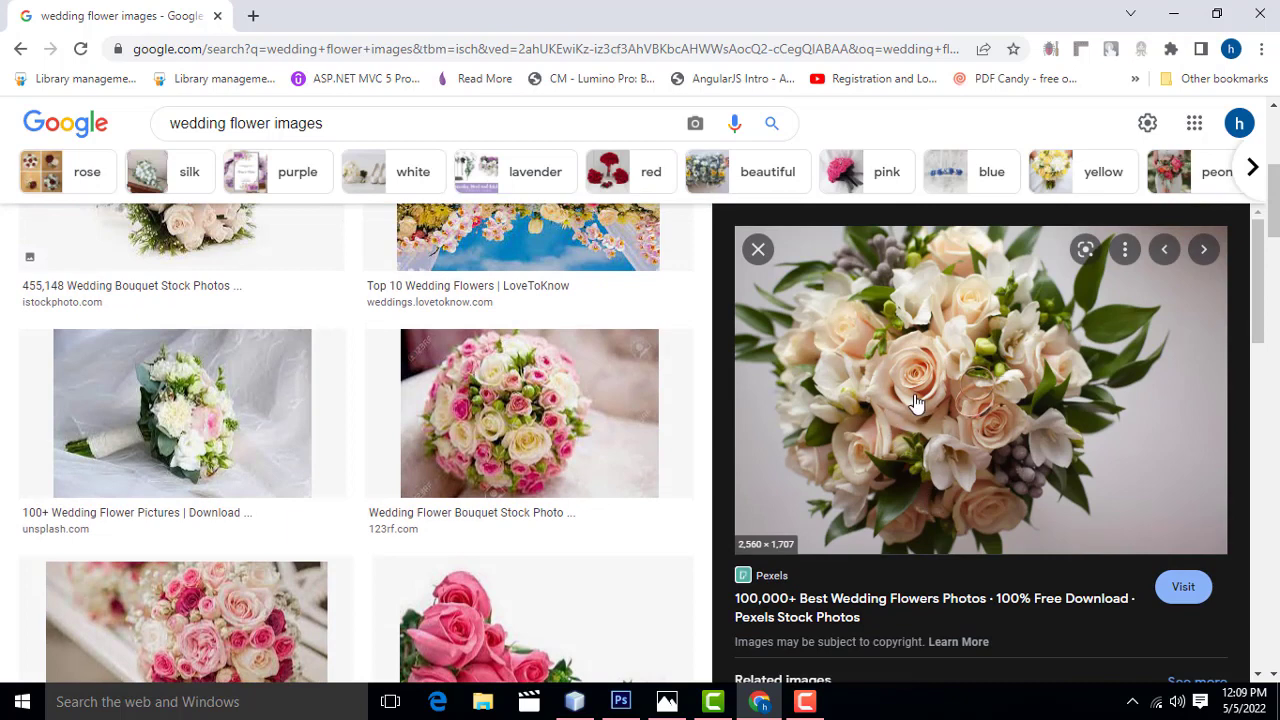
Copy the rose bouquet image and return to the Photoshop car document
right_click(904, 331)
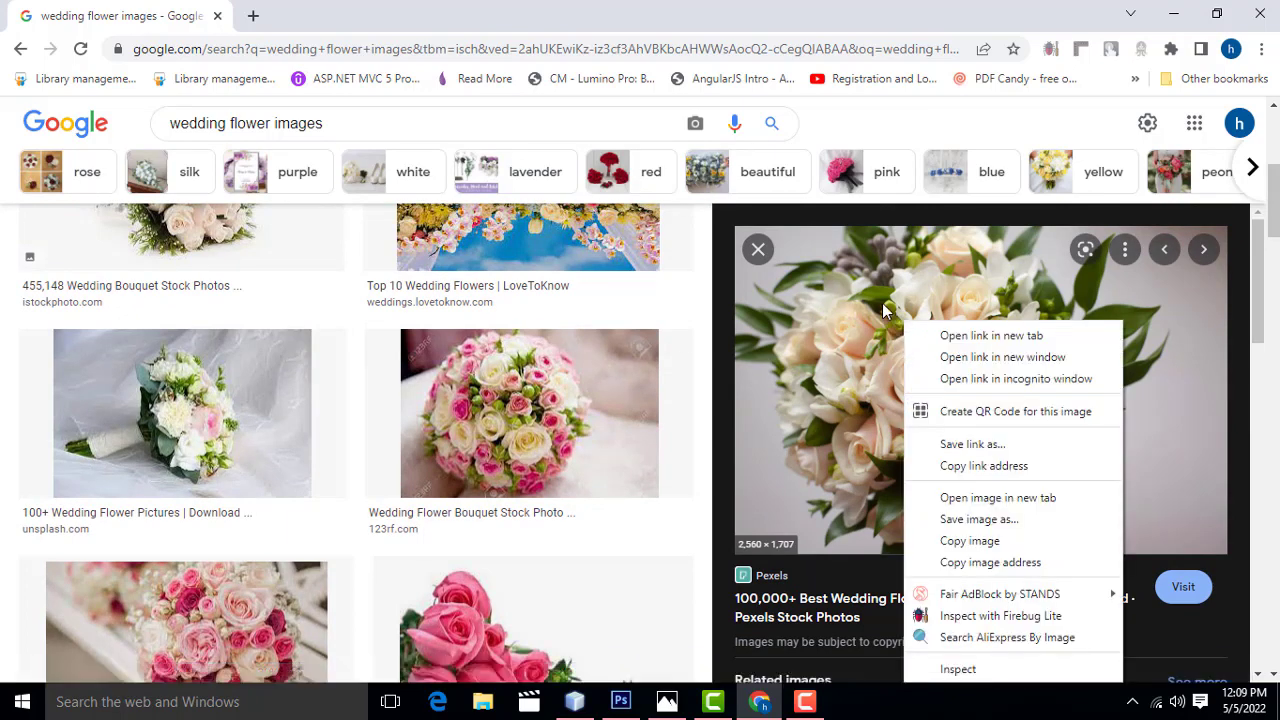
right_click(883, 303)
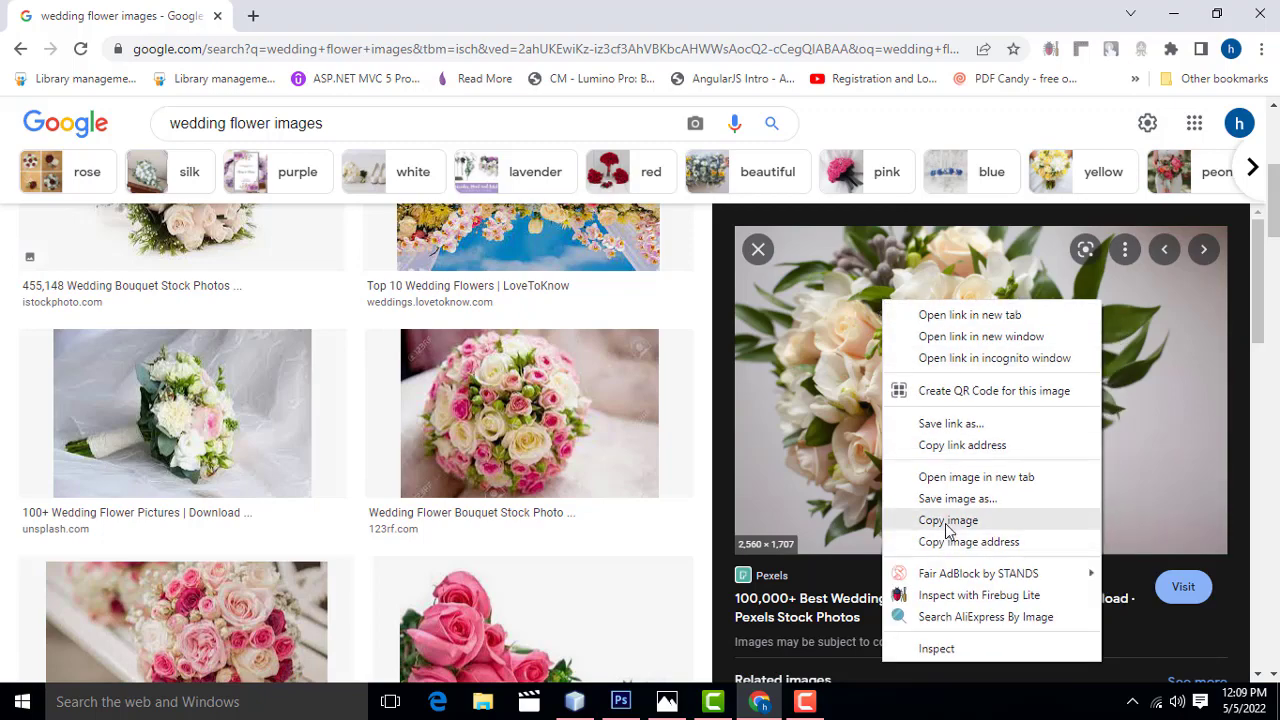
left_click(990, 521)
left_click(622, 701)
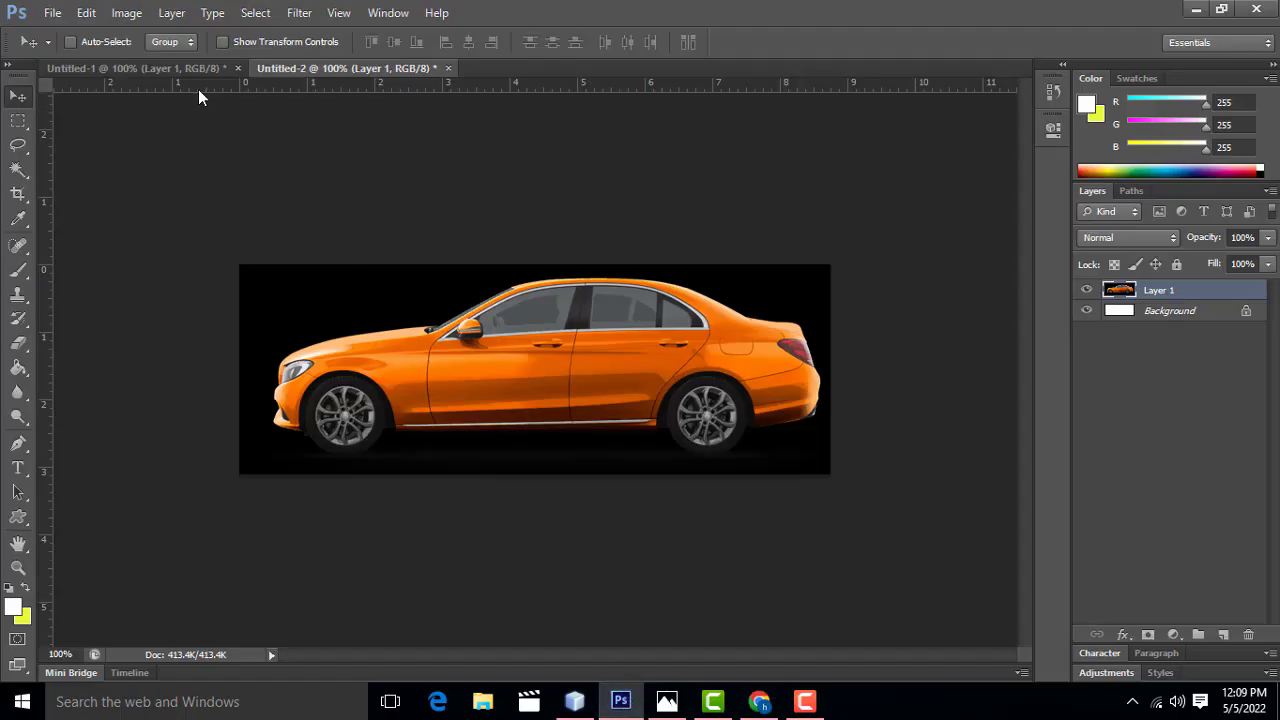
Undo the pasted duplicate car, then recopy the bouquet photo from Chrome
left_click(89, 14)
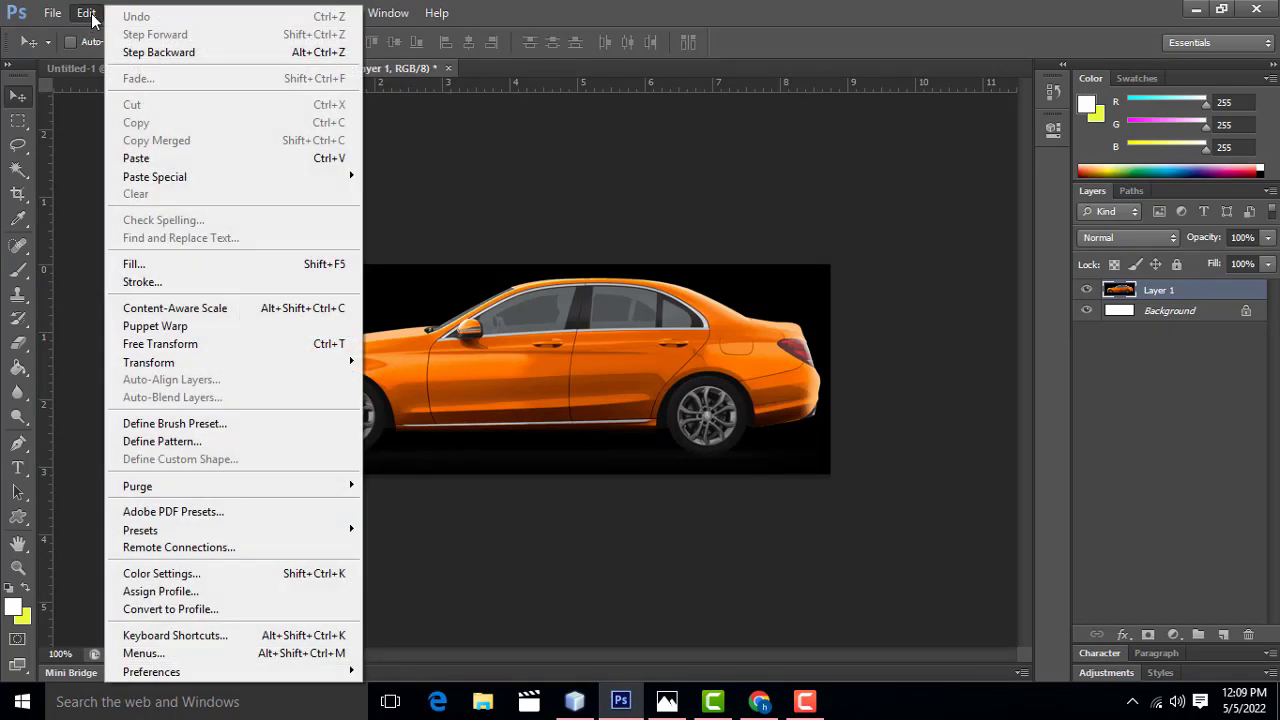
left_click(140, 160)
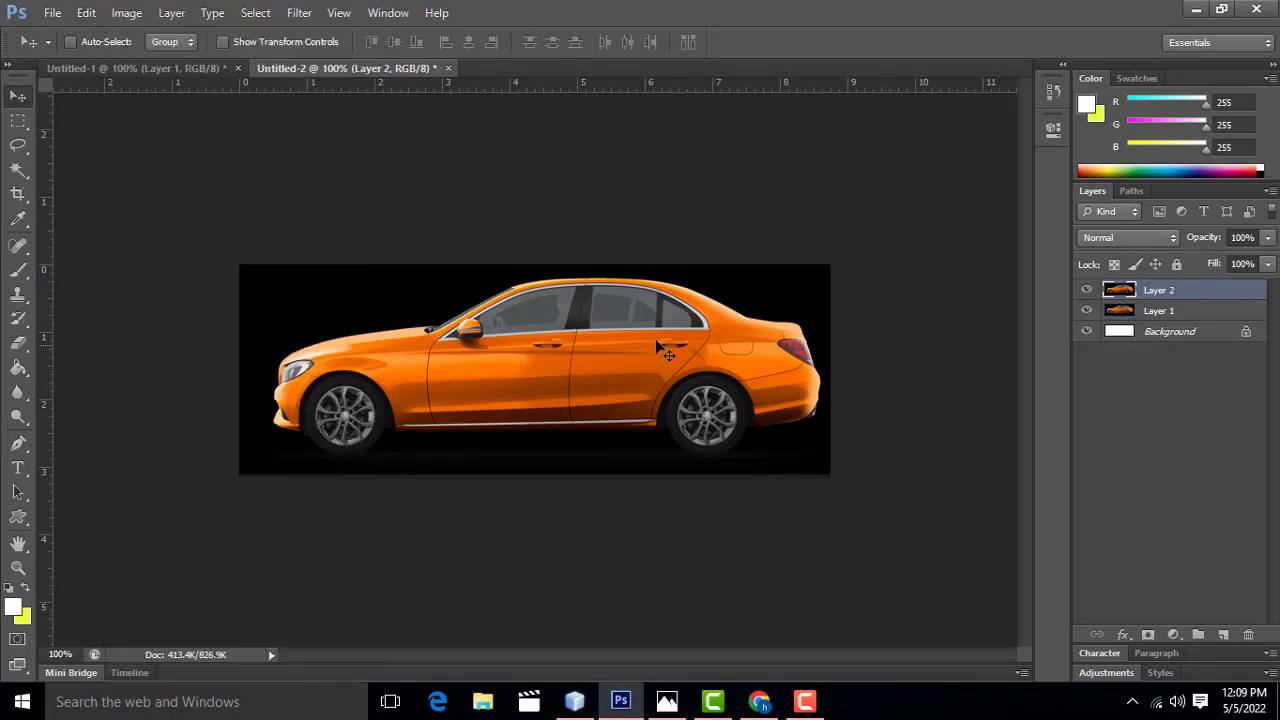
key("ctrl+z")
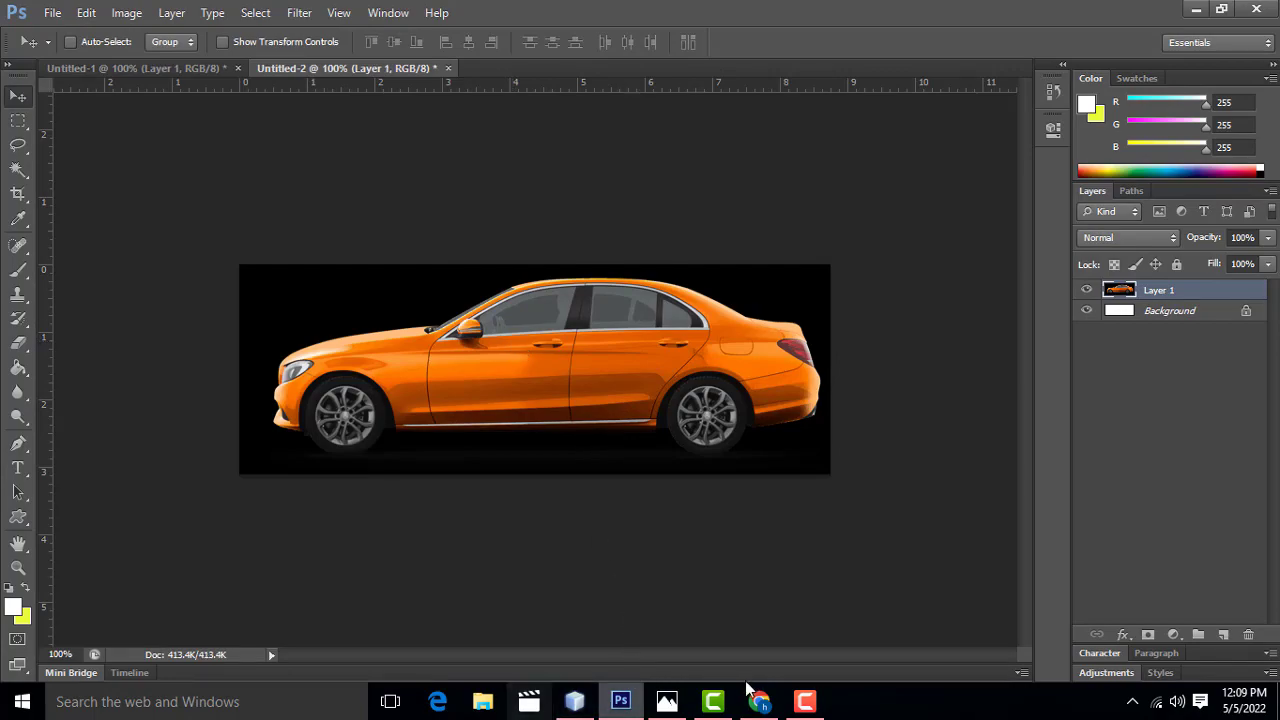
left_click(757, 701)
right_click(878, 368)
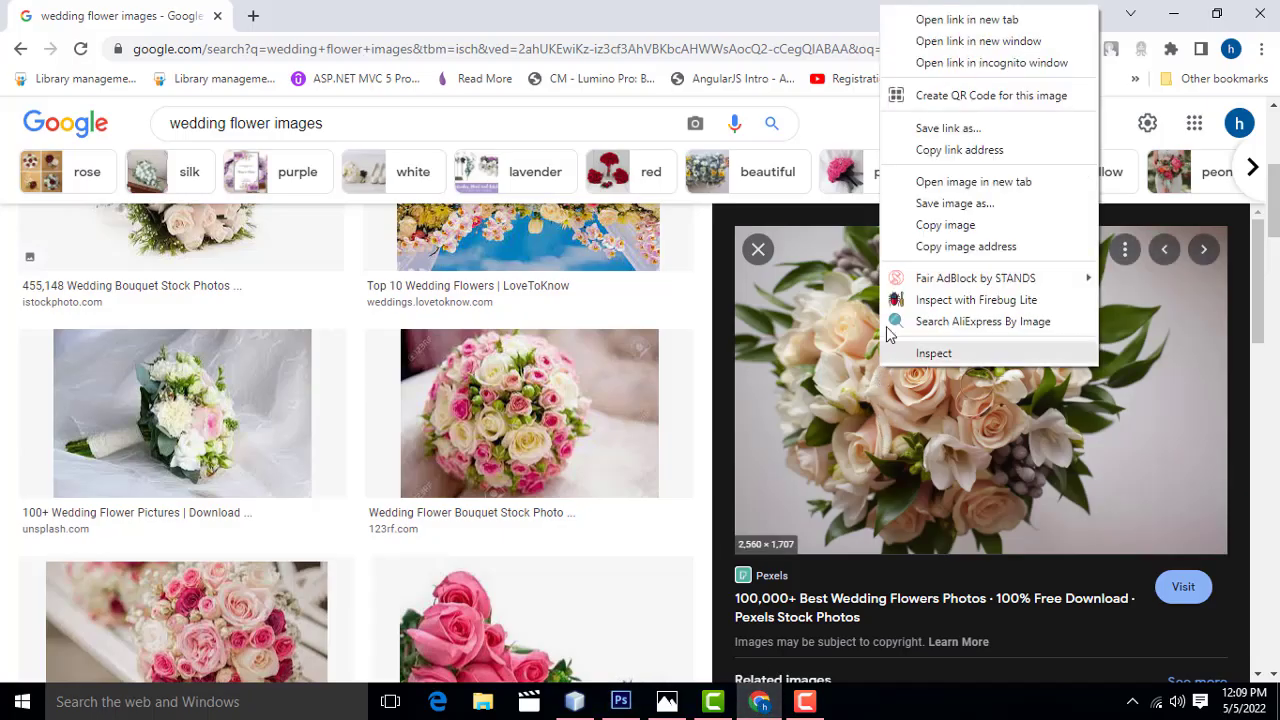
left_click(945, 225)
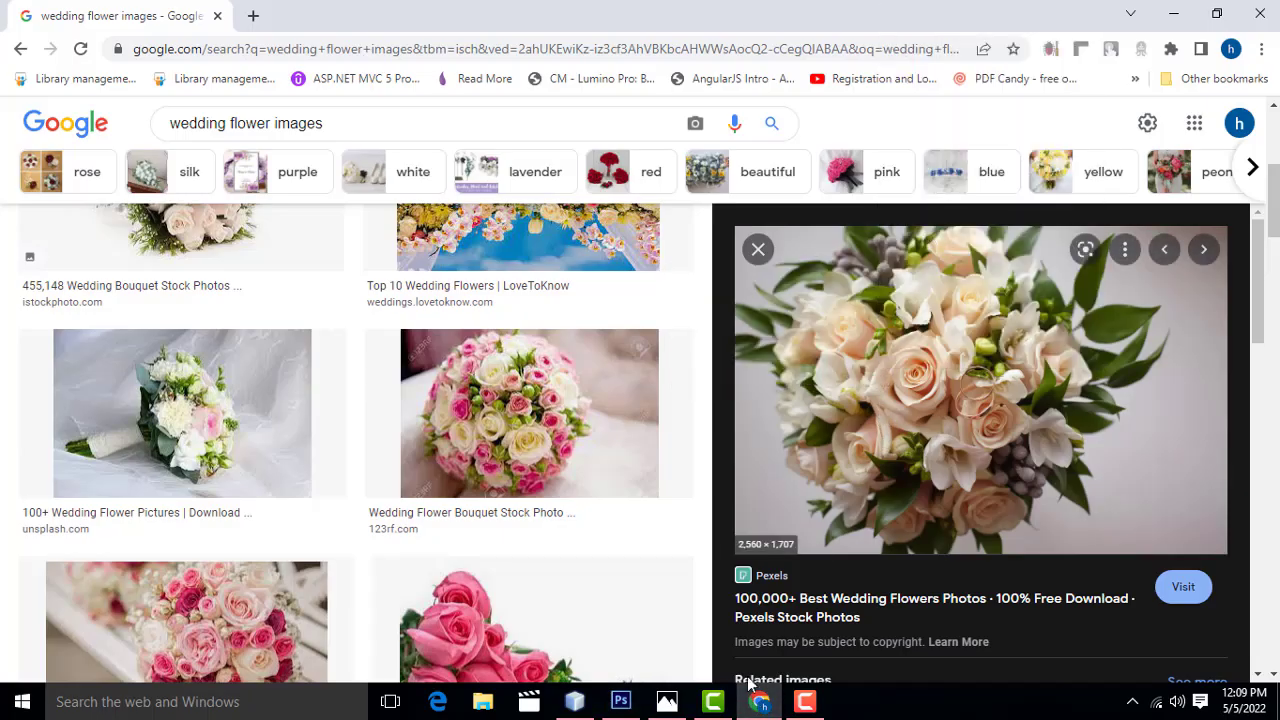
left_click(621, 701)
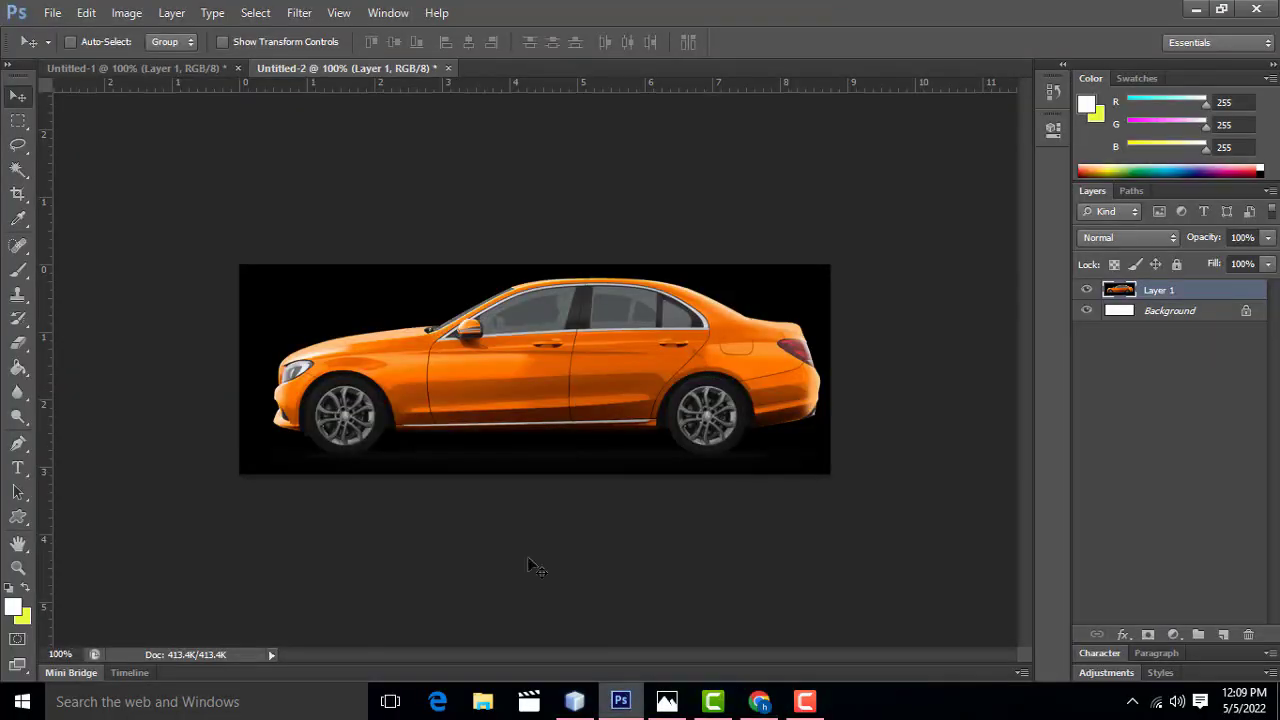
Paste again, check the new Layer 2, and delete it, leaving only Layer 1
left_click(86, 12)
left_click(158, 157)
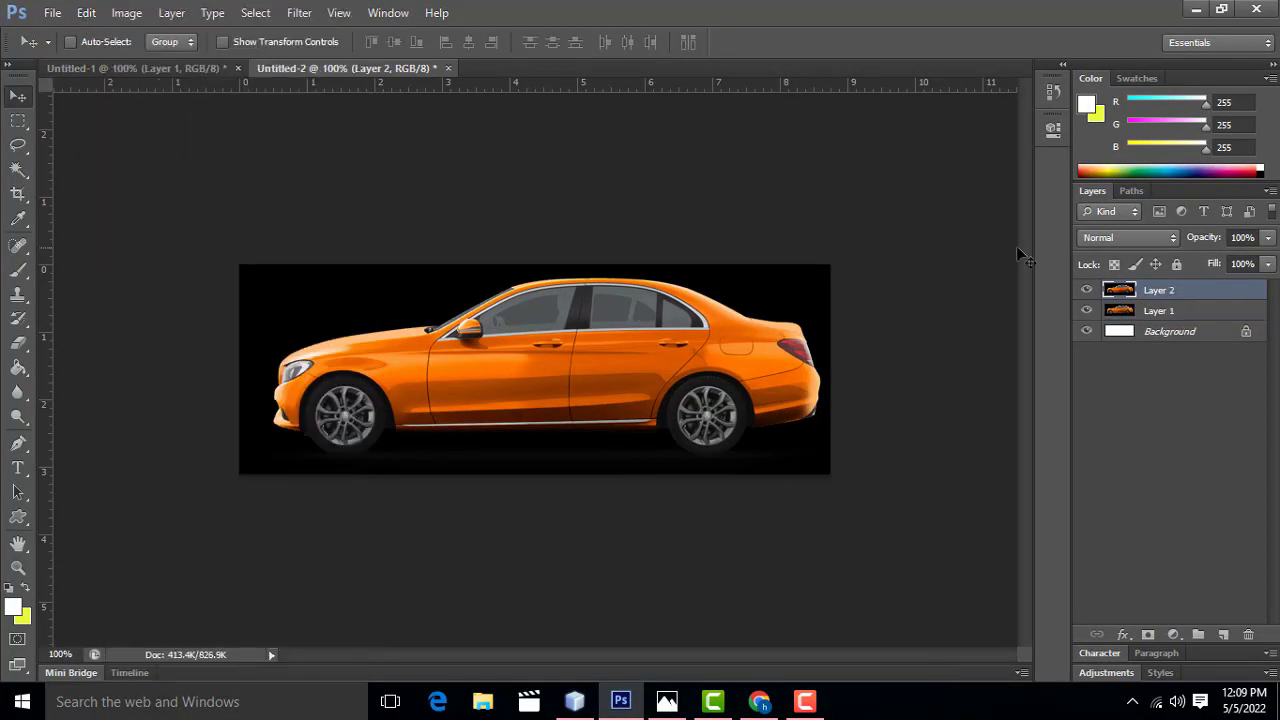
left_click(1087, 291)
left_click(1087, 291)
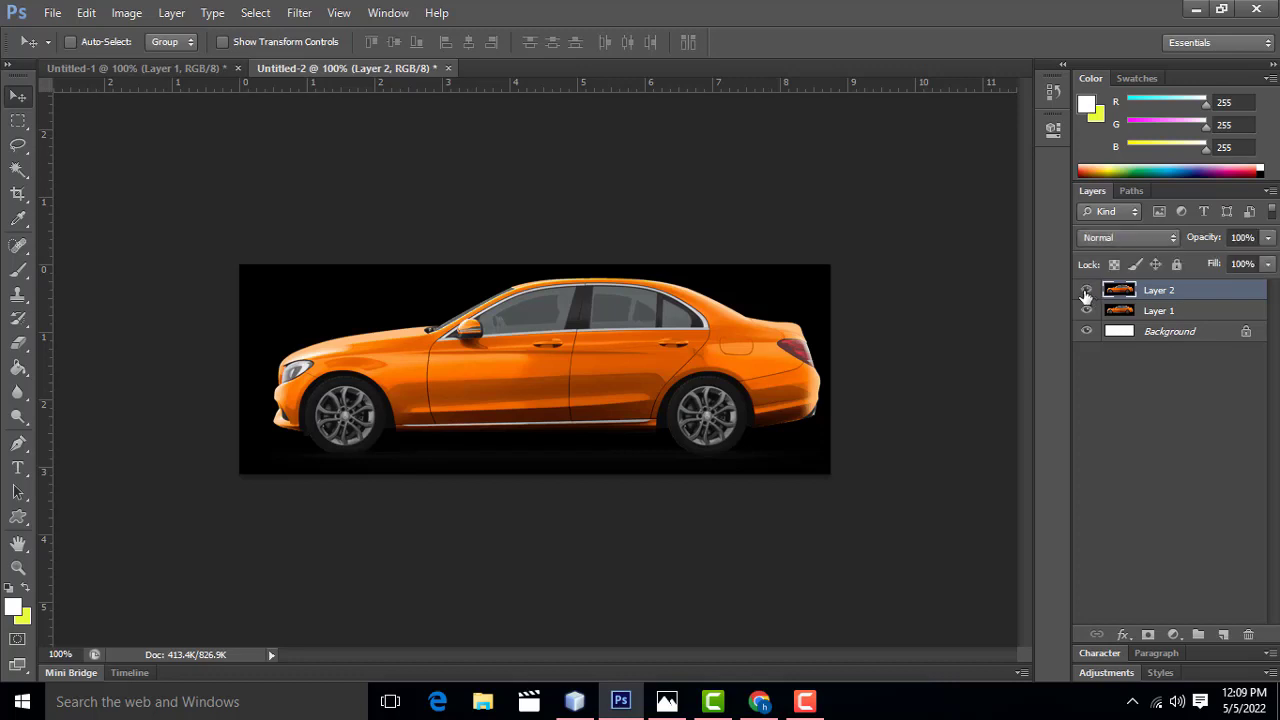
left_click(1247, 636)
left_click(566, 276)
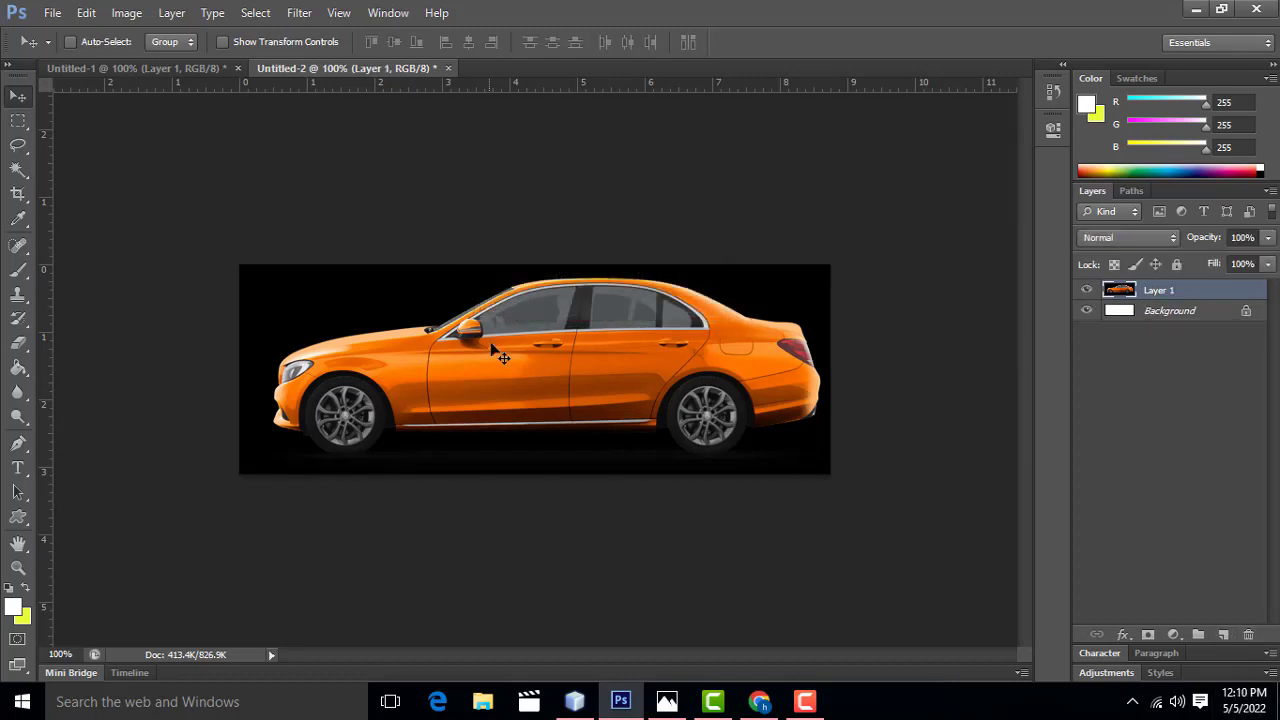
Back in Chrome, close the stray Pexels tabs and copy the large bouquet photo from the results
left_click(759, 701)
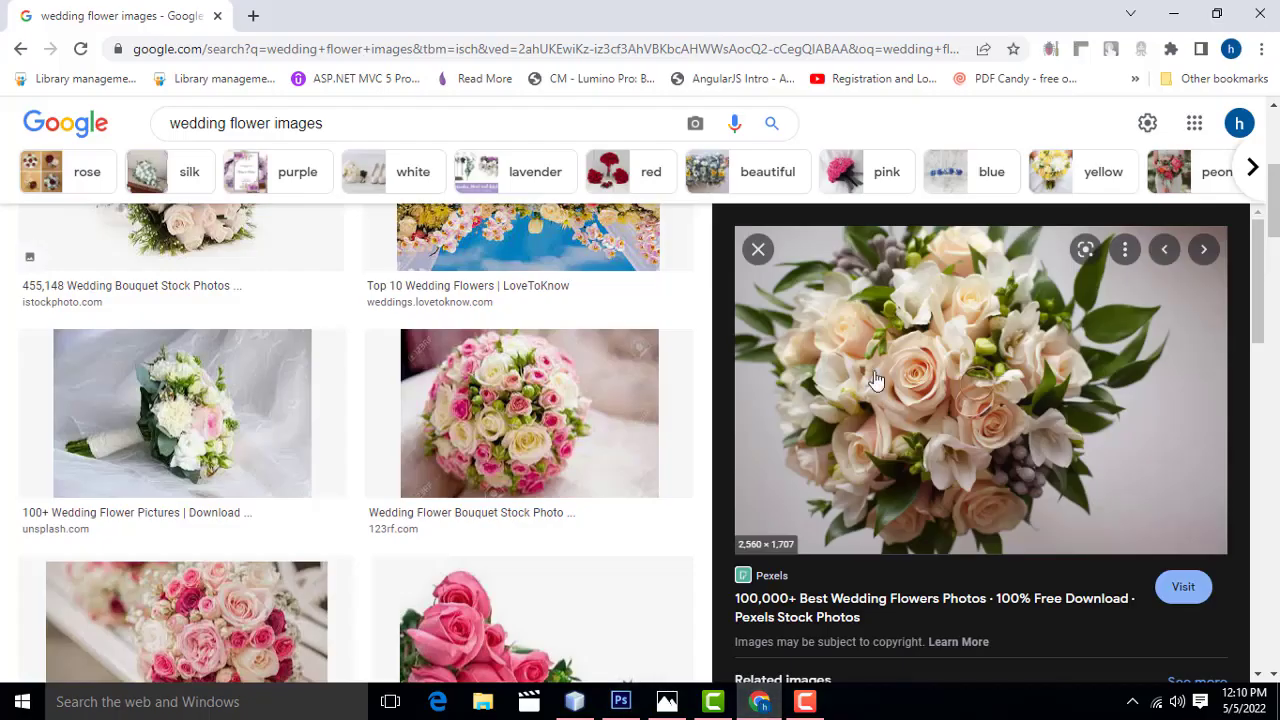
right_click(875, 380)
key("Escape")
left_click(807, 372)
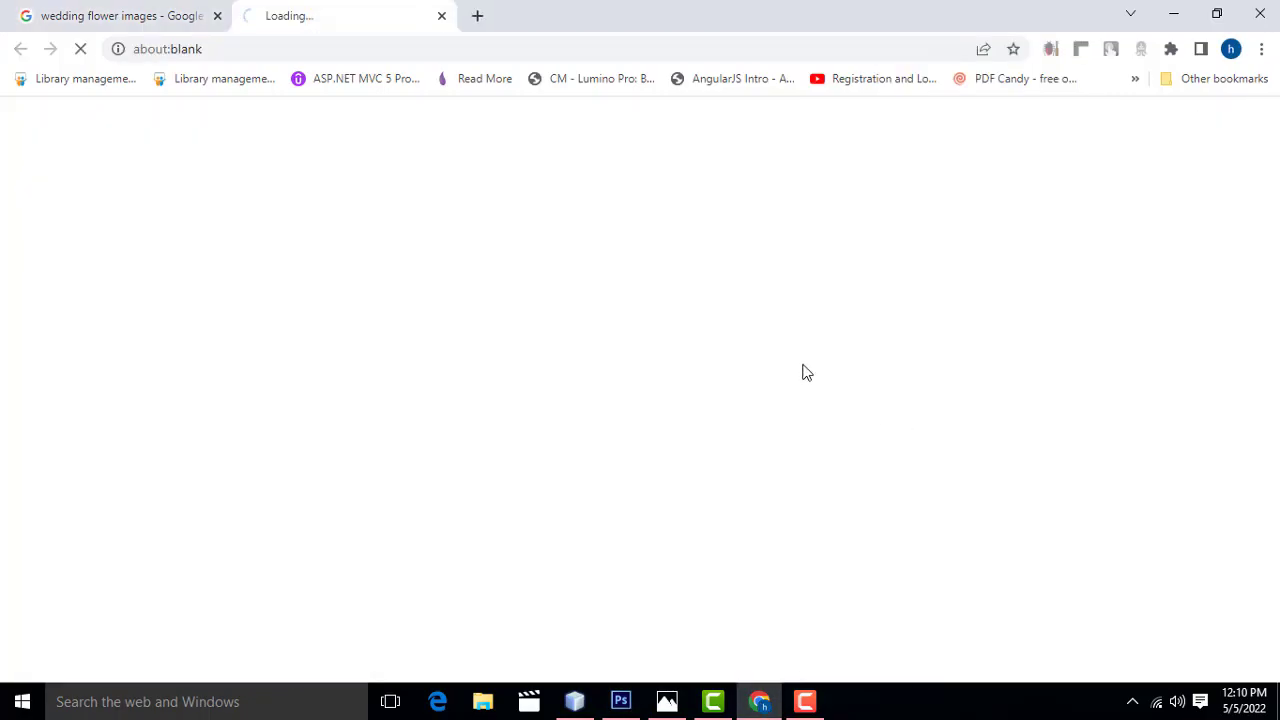
left_click(441, 15)
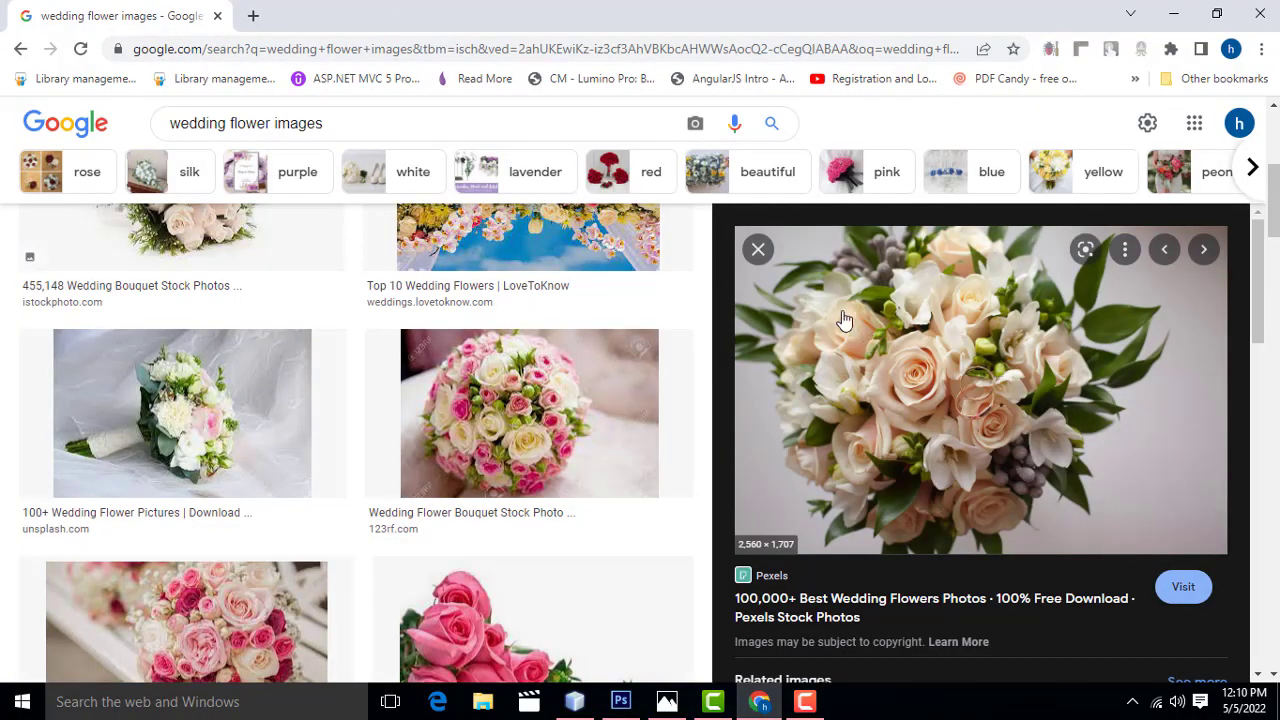
left_click_drag(980, 390, 260, 28)
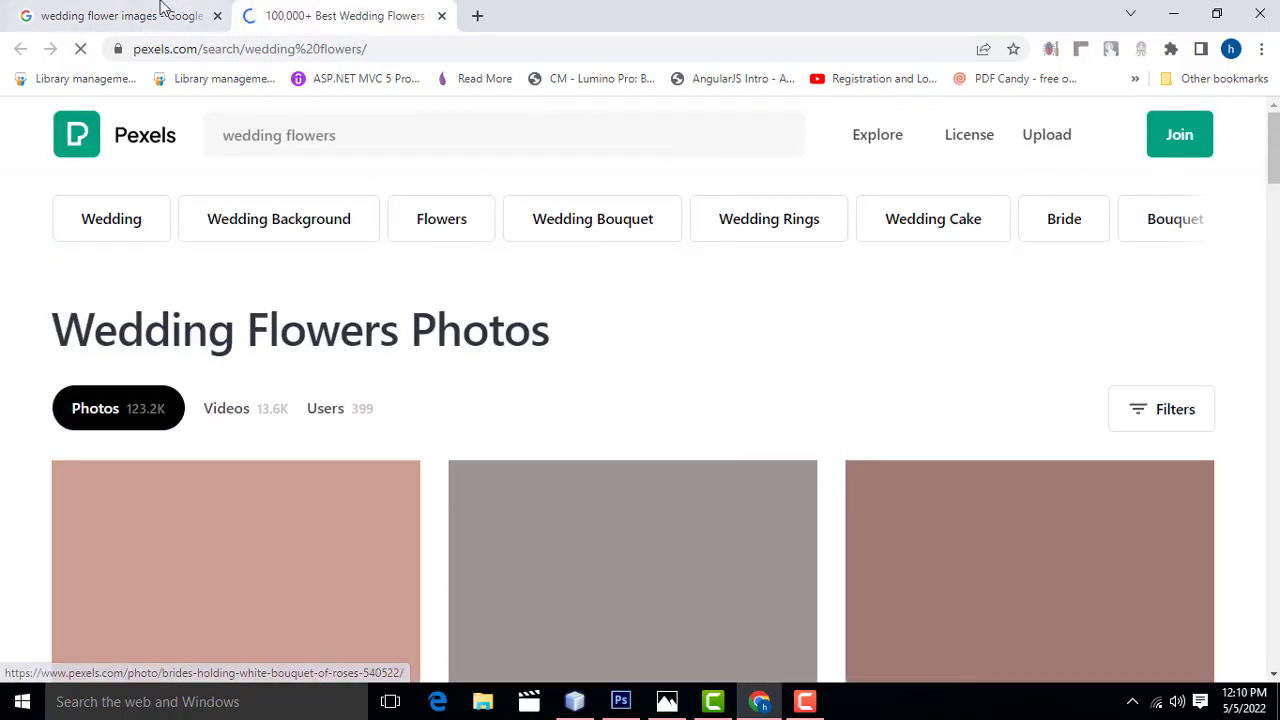
left_click(140, 8)
left_click_drag(991, 408, 245, 15)
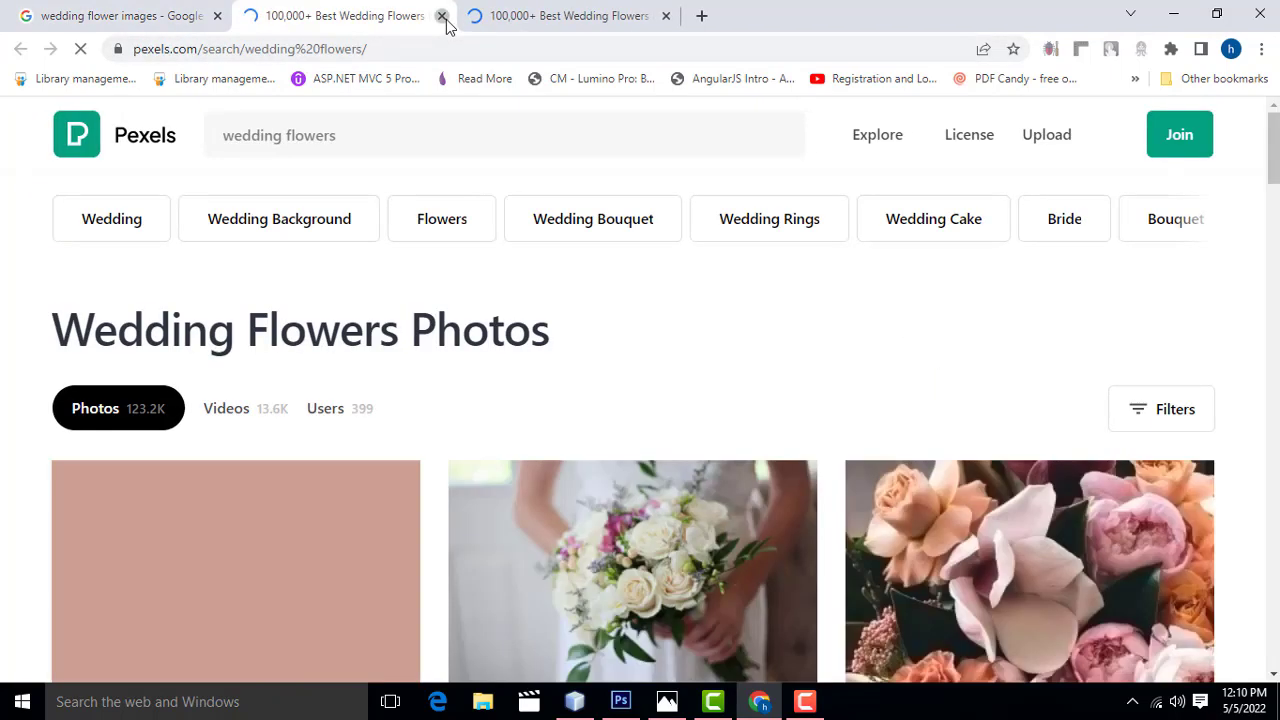
left_click(441, 16)
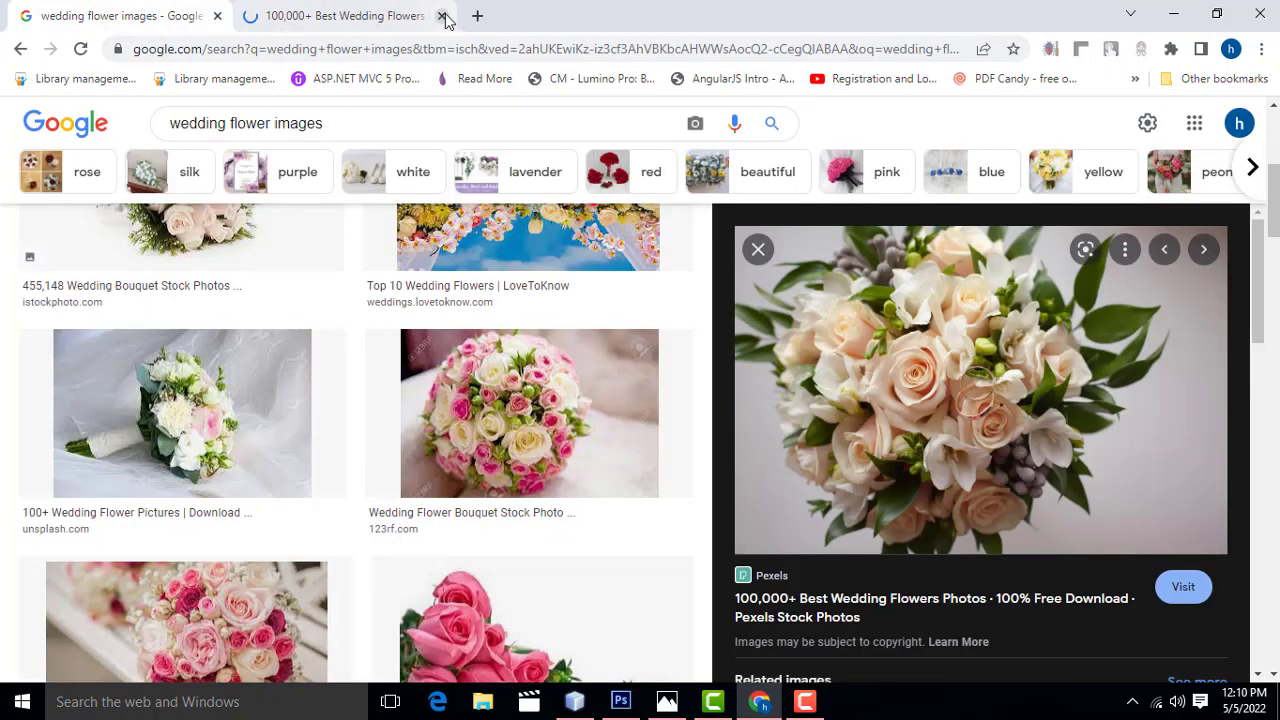
right_click(858, 310)
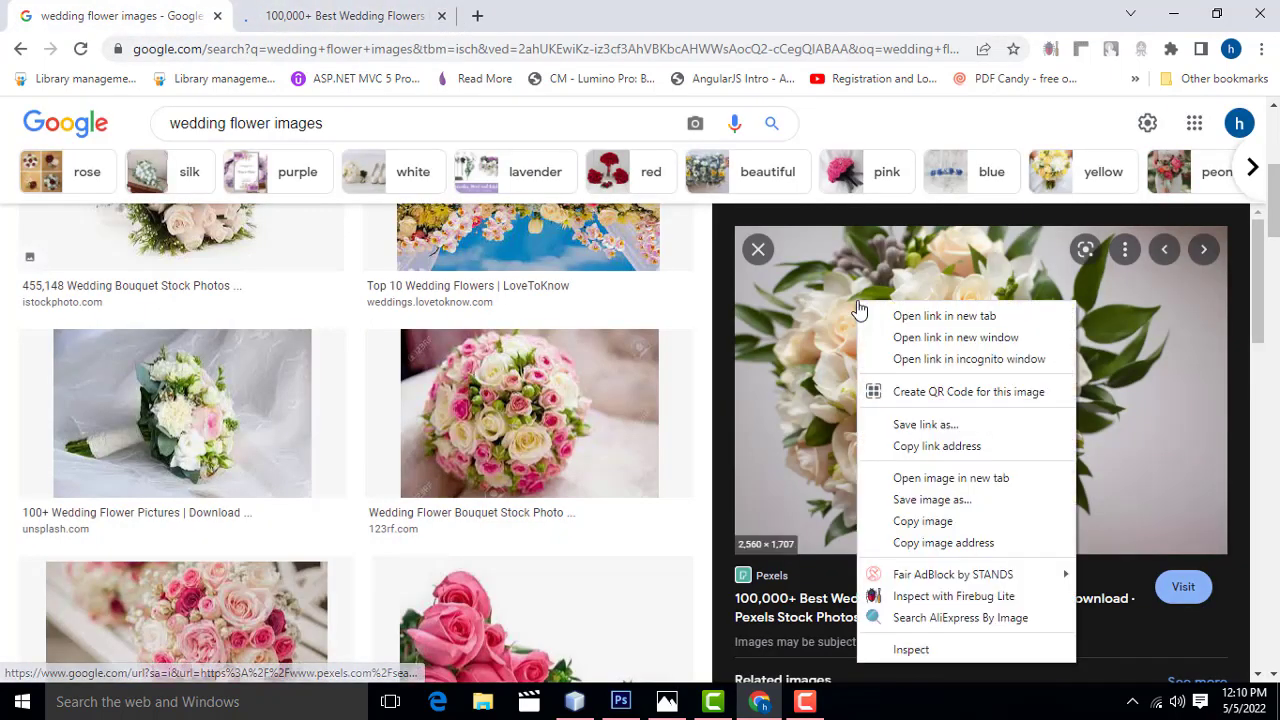
left_click(945, 524)
Paste the bouquet photo as Layer 2 over the car and shift it to show white petals
left_click(621, 701)
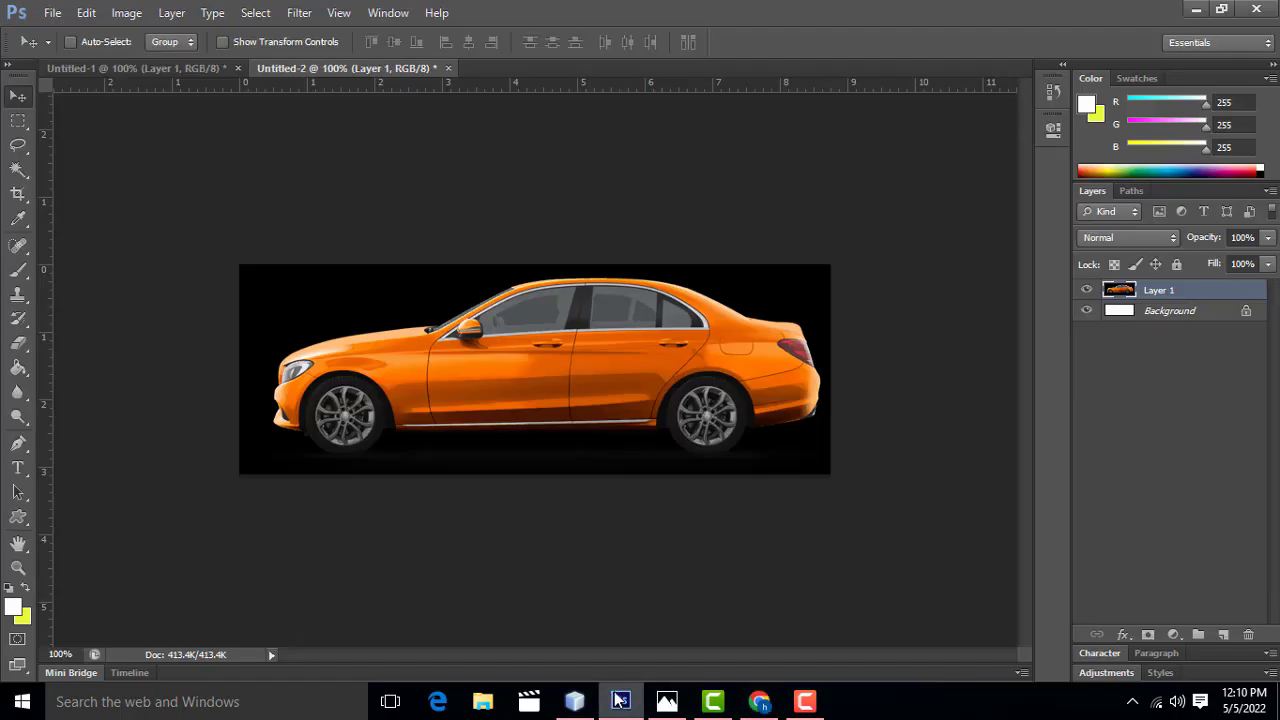
left_click(87, 13)
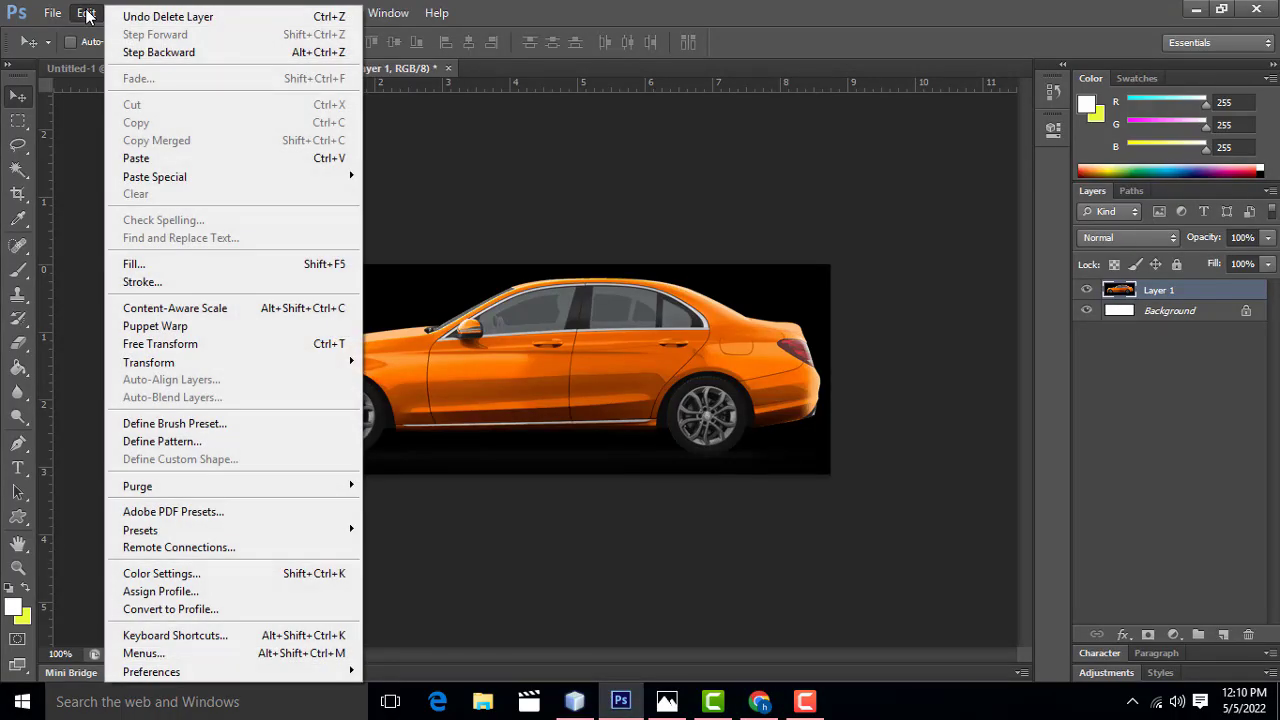
left_click(153, 158)
left_click_drag(660, 405, 648, 391)
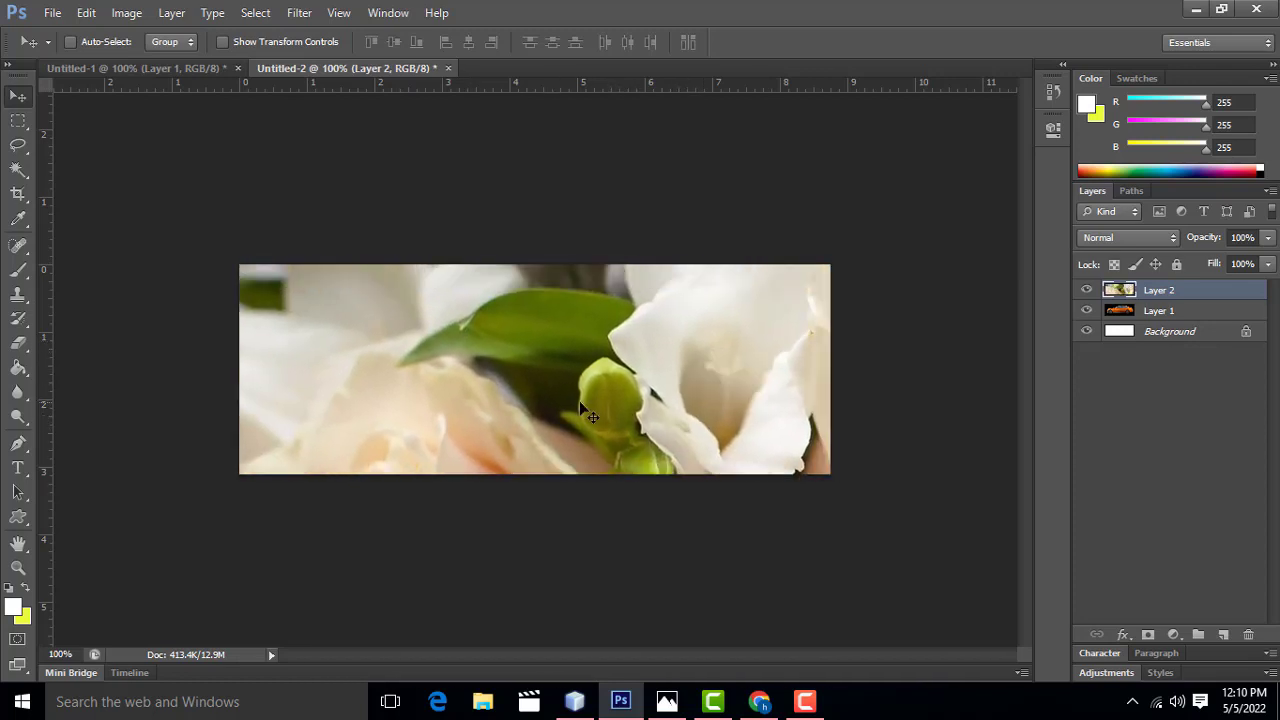
left_click_drag(648, 393, 596, 404)
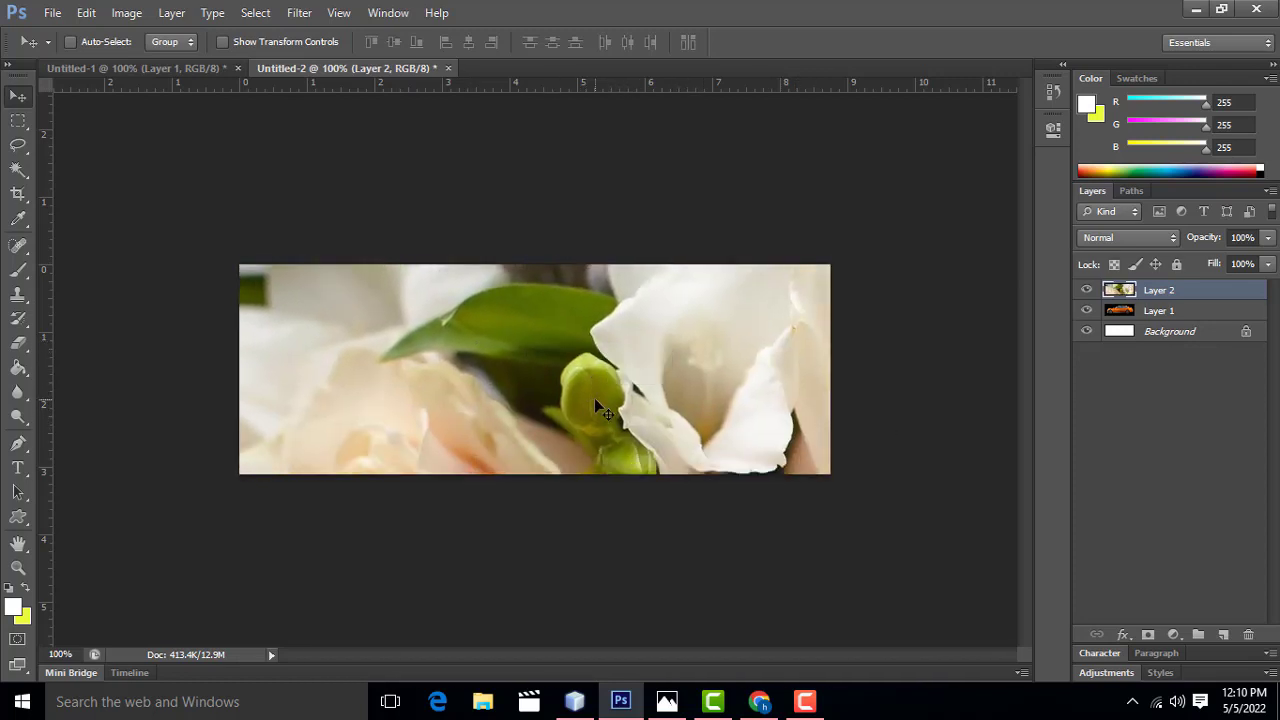
key("ctrl+t")
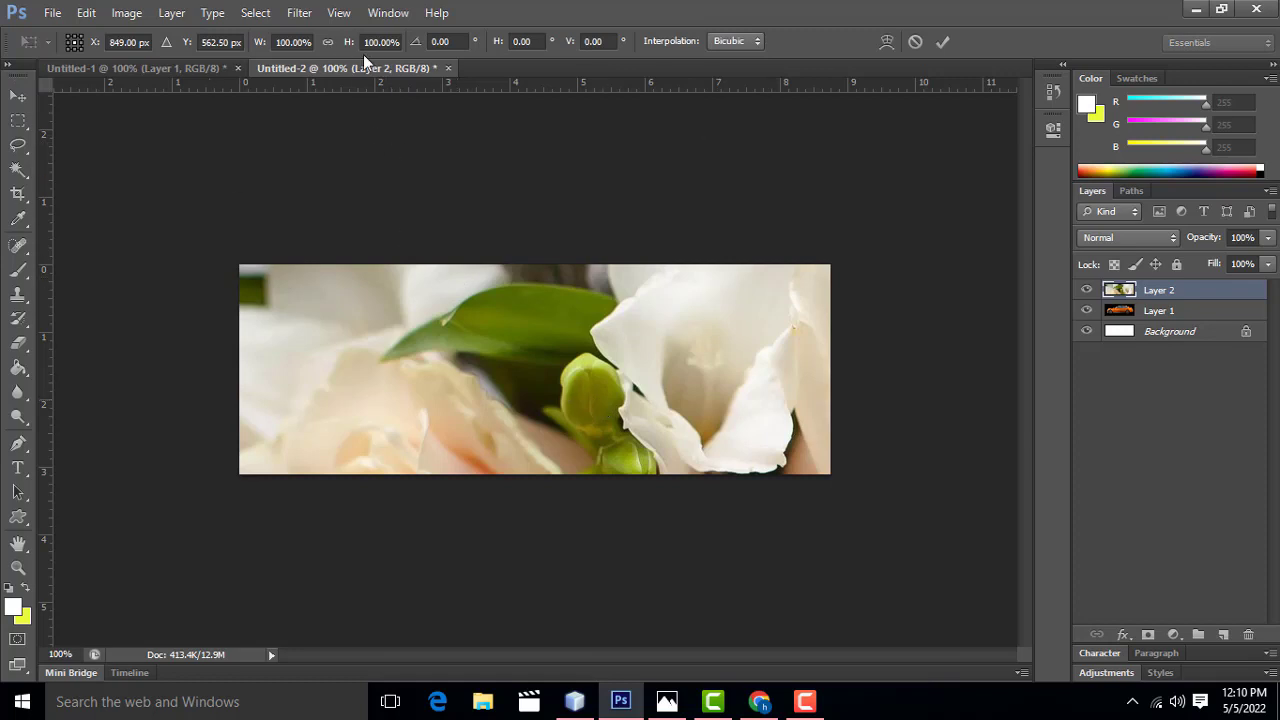
Link width and height, then shrink the bouquet to about 7% and move it over the door
left_click(88, 14)
left_click(511, 144)
left_click(326, 42)
type("76")
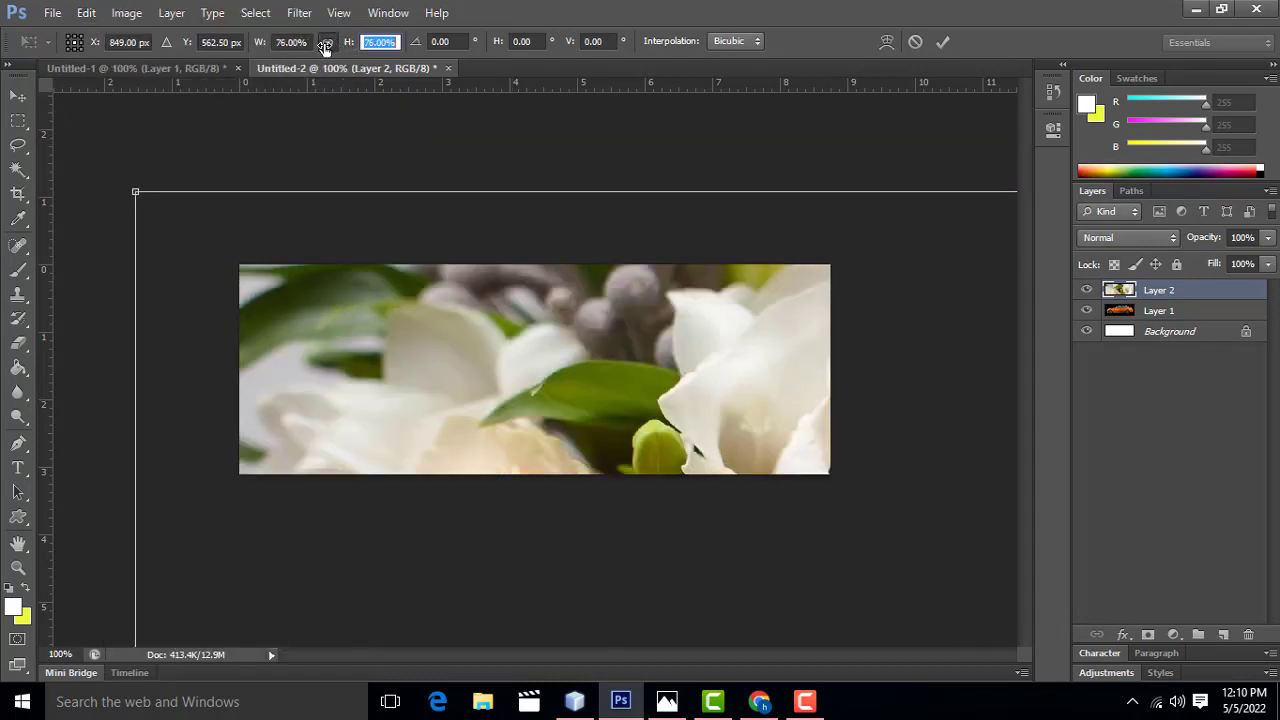
left_click_drag(326, 46, 287, 64)
mouse_move(708, 520)
left_mouse_down()
mouse_move(463, 273)
mouse_move(329, 162)
left_mouse_up()
left_click_drag(345, 43, 322, 45)
mouse_move(697, 289)
left_mouse_down()
mouse_move(744, 535)
mouse_move(655, 468)
mouse_move(690, 368)
left_mouse_up()
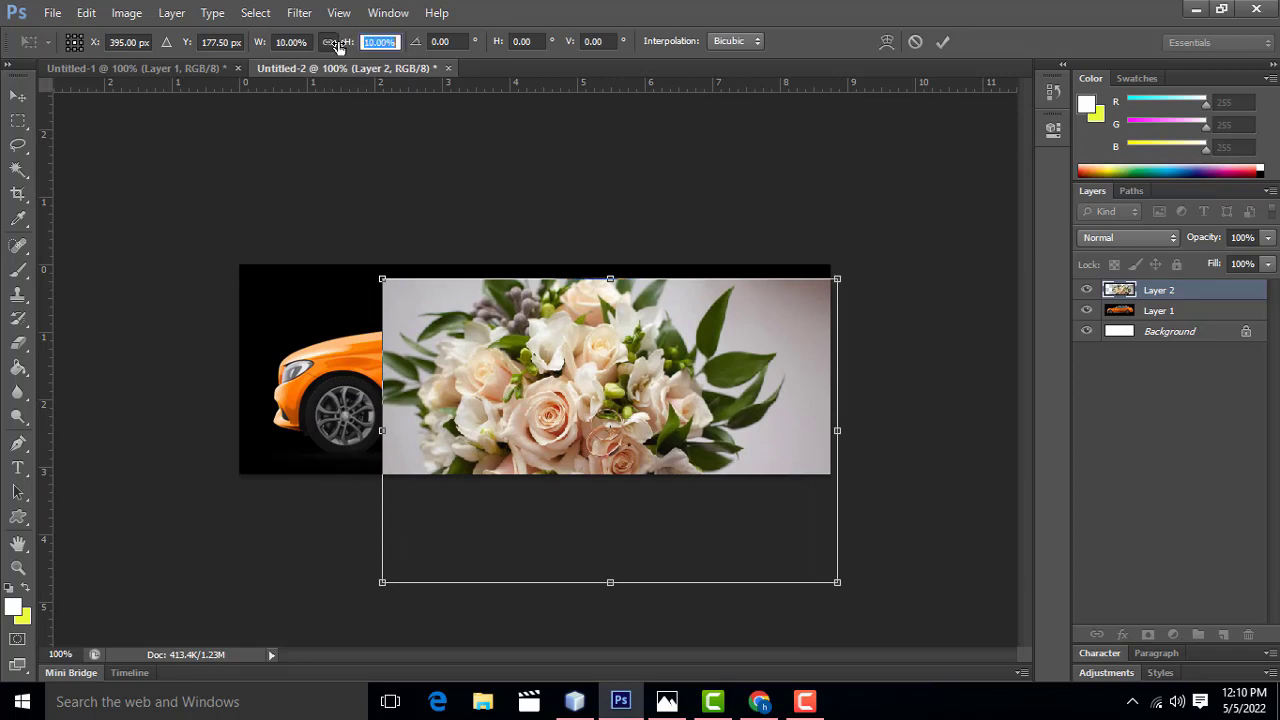
left_click_drag(350, 45, 338, 45)
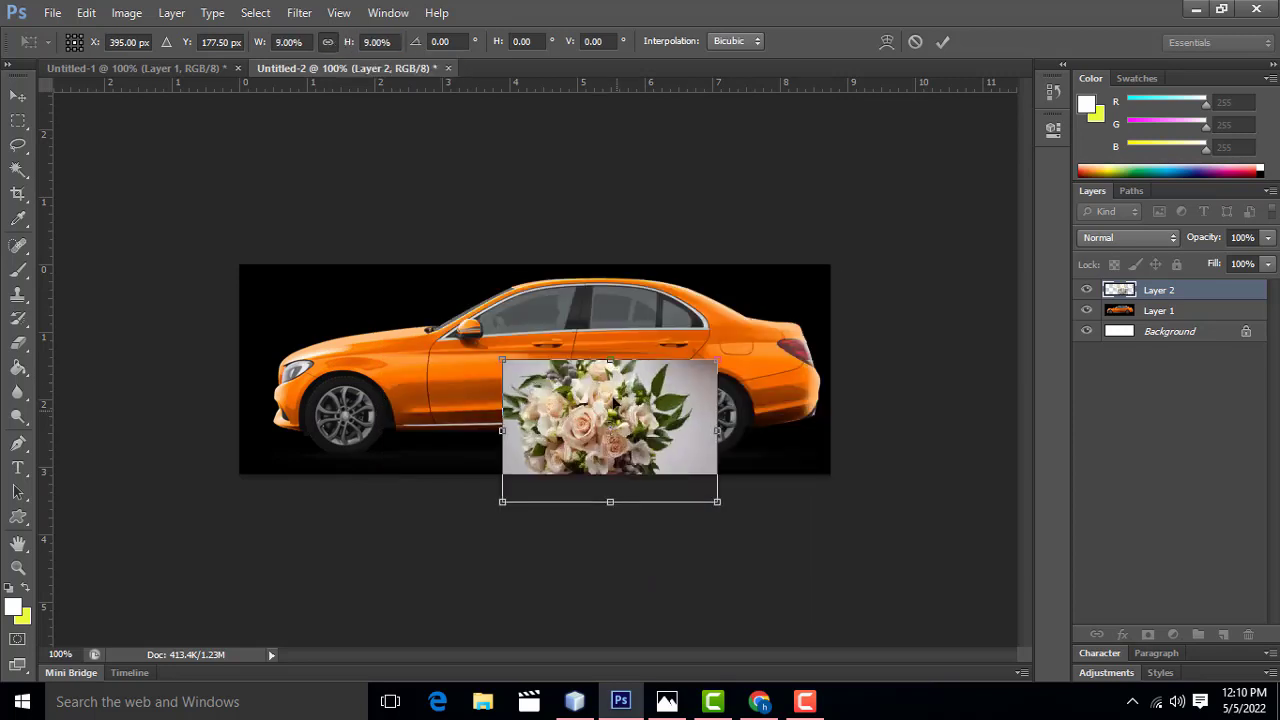
left_click_drag(618, 412, 506, 367)
Set the scale to 5%, then enlarge it to 6.2% so it covers the front door
left_click(376, 41)
type("5")
key("Return")
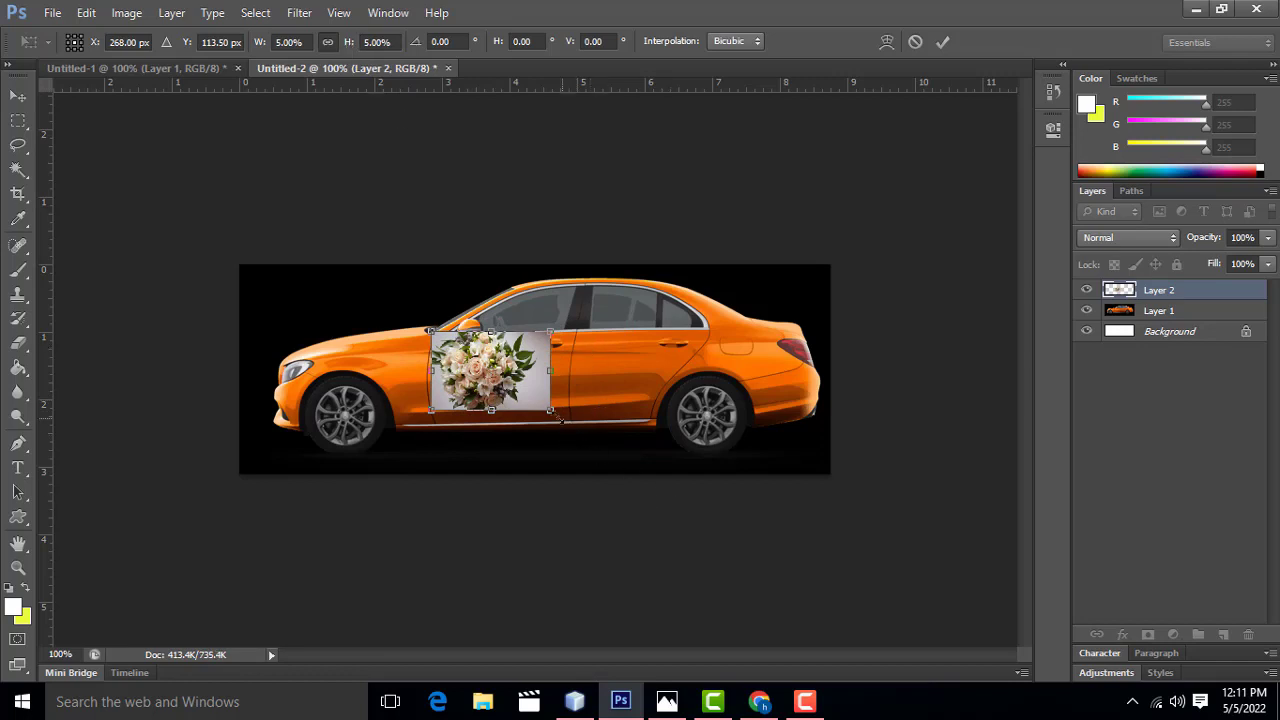
left_click_drag(550, 410, 568, 422)
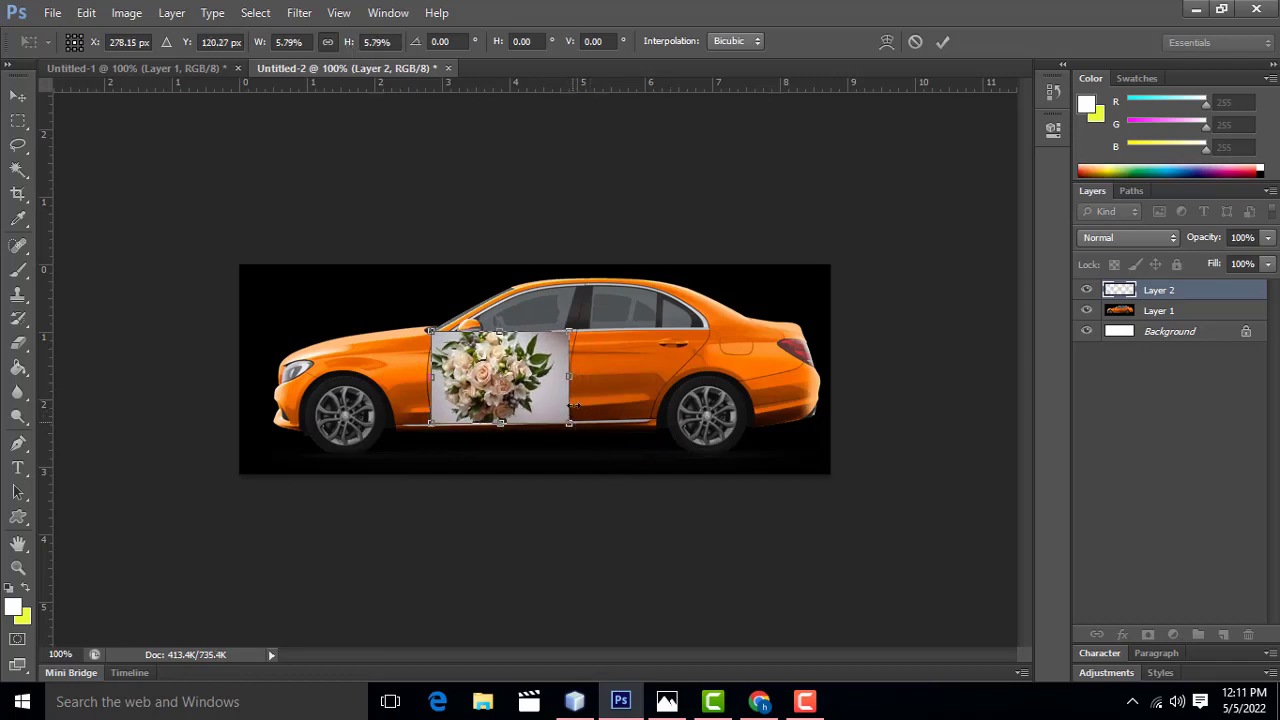
left_click_drag(575, 331, 576, 329)
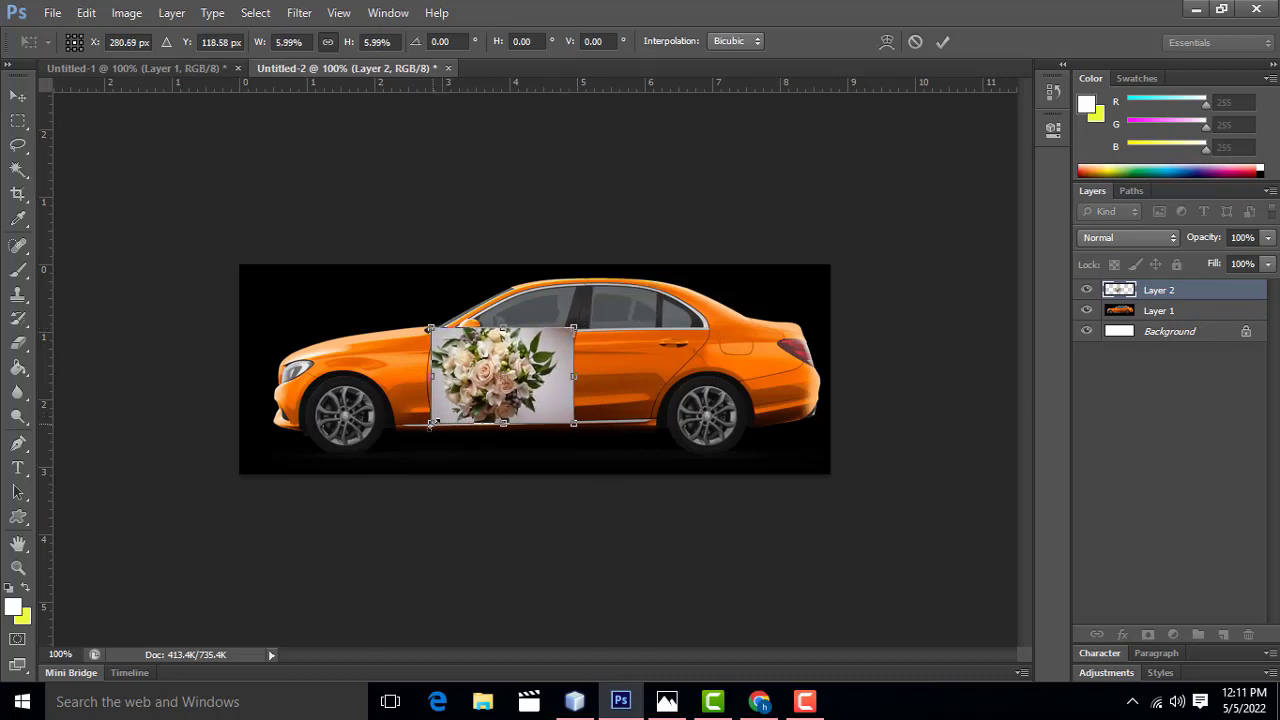
left_click_drag(431, 423, 426, 426)
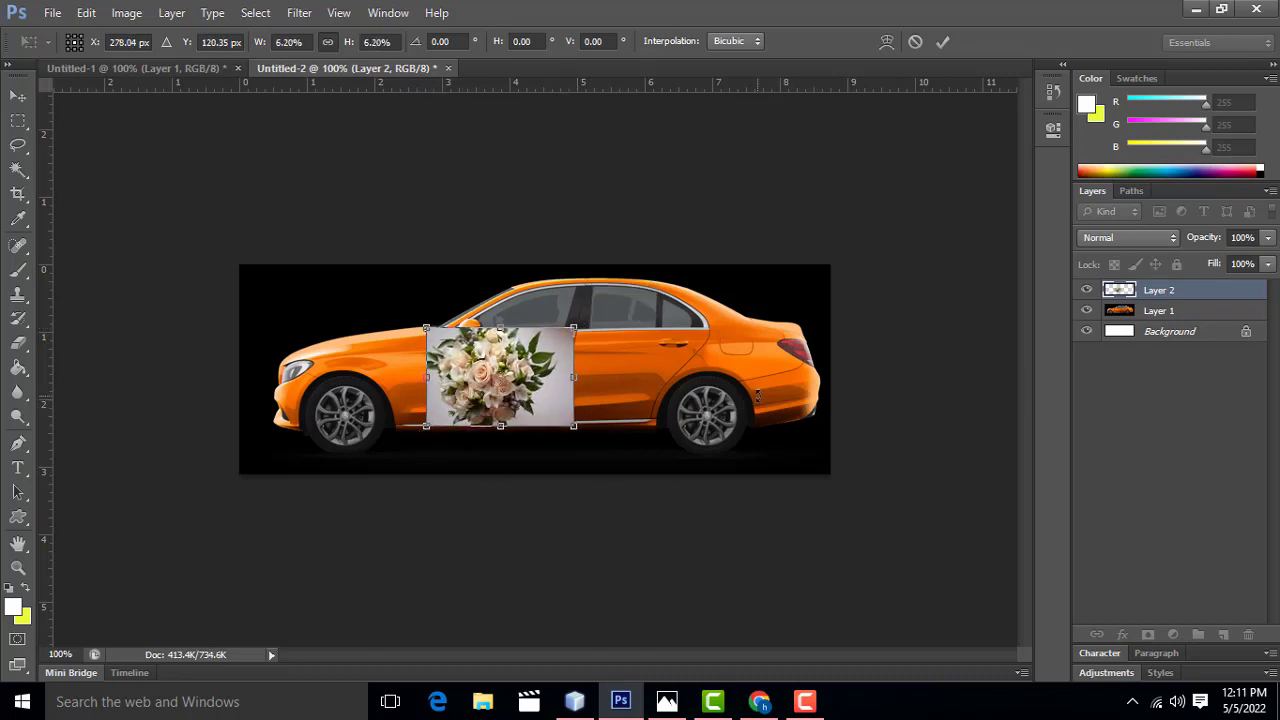
Commit the bouquet's 6.20% scaling on the door and zoom in twice around it
key("Return")
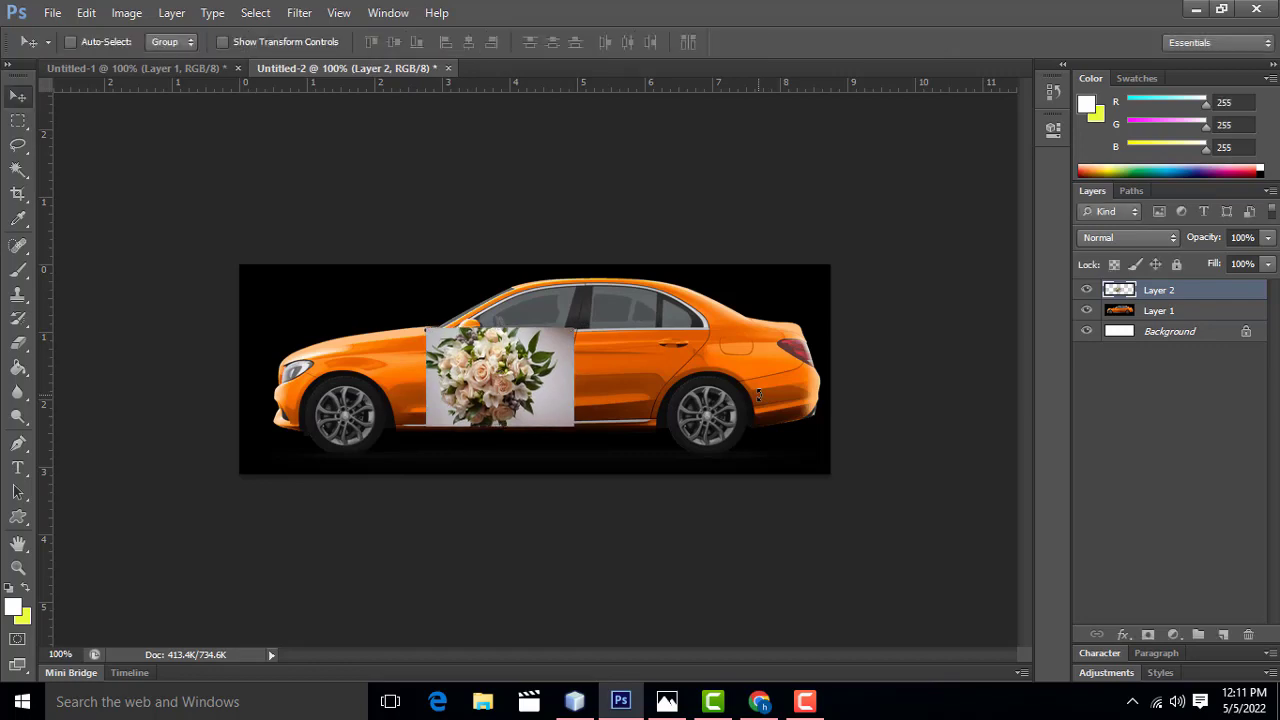
key("ctrl+plus")
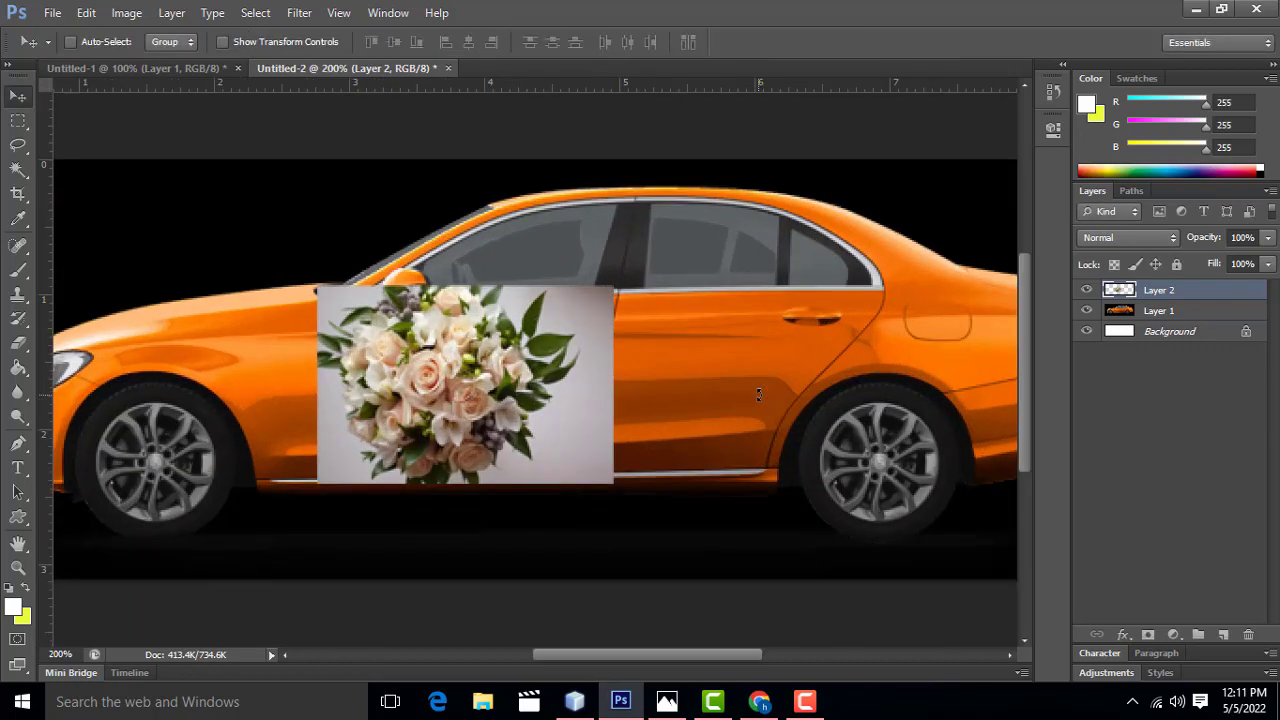
key("ctrl+plus")
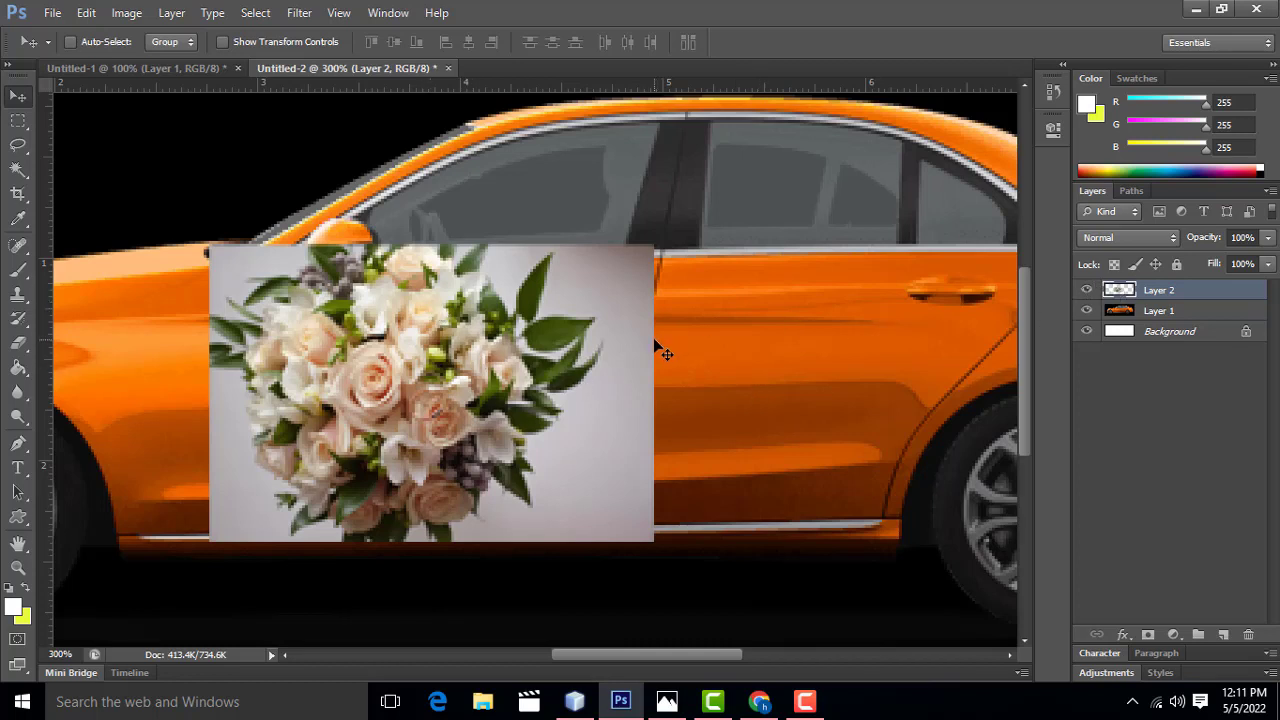
key("ctrl+t")
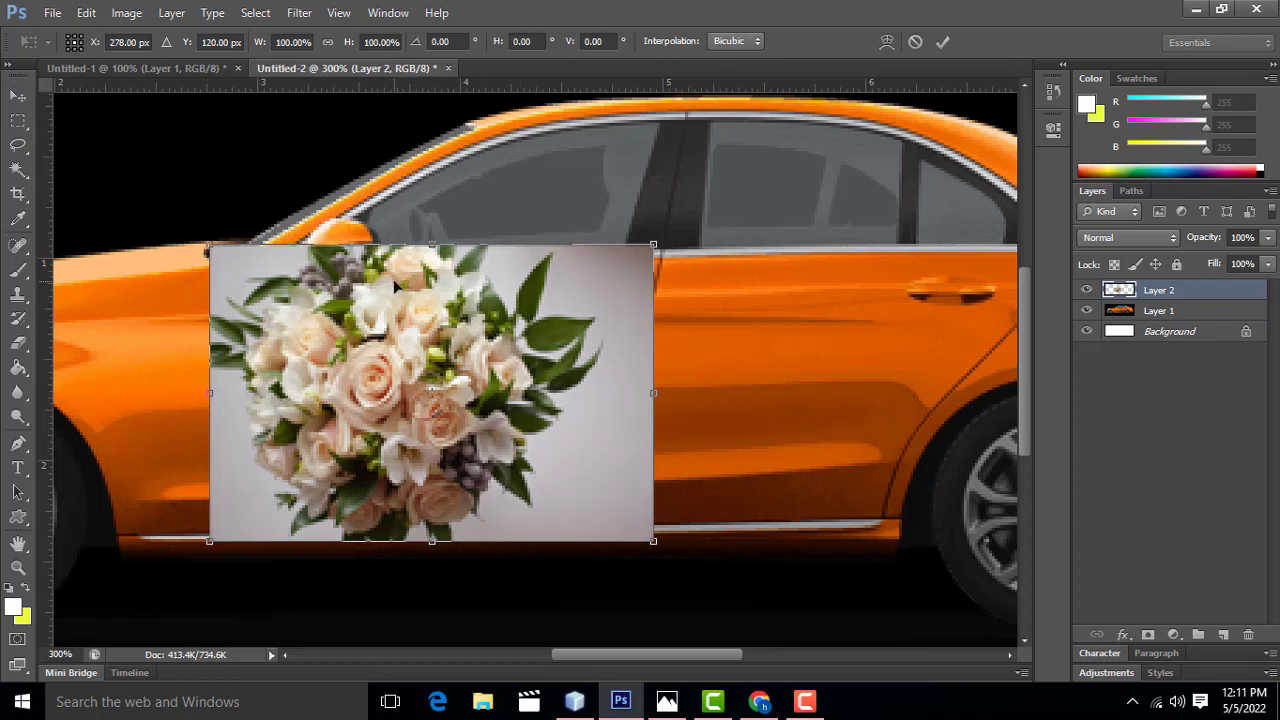
Switch the bouquet's transform to Custom Warp, laying the warp grid over the photo
right_click(393, 279)
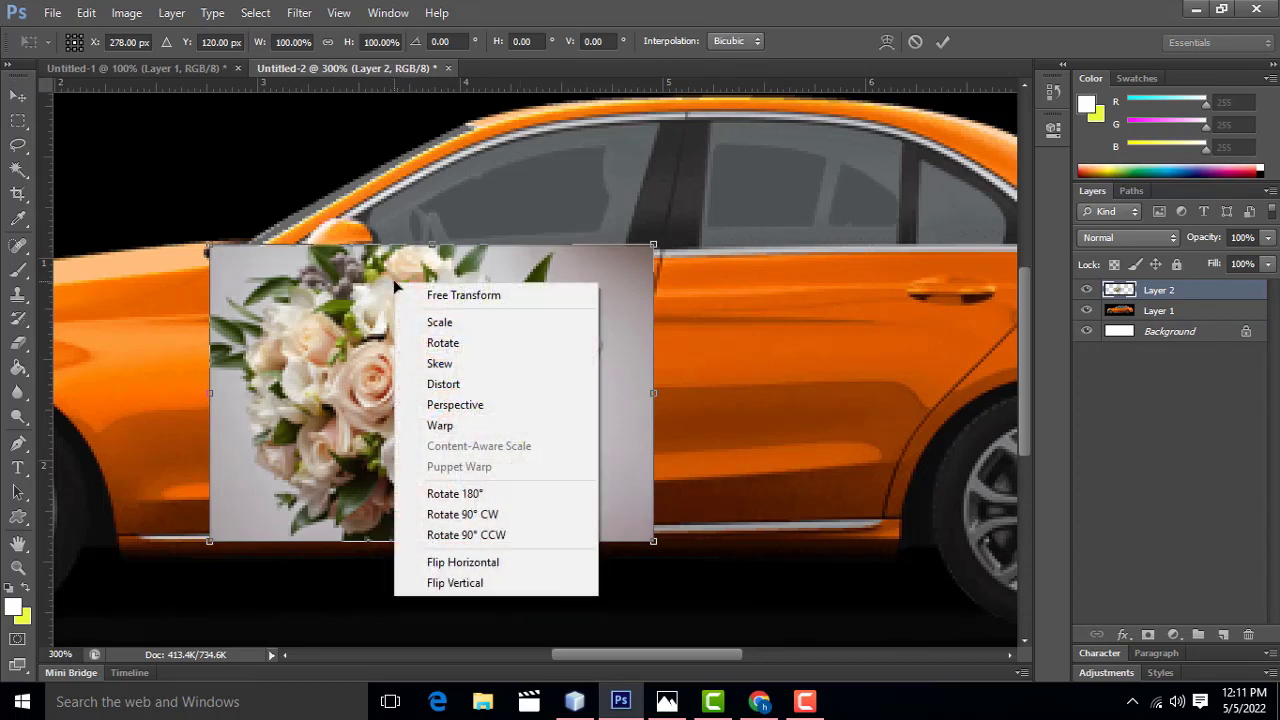
left_click(462, 562)
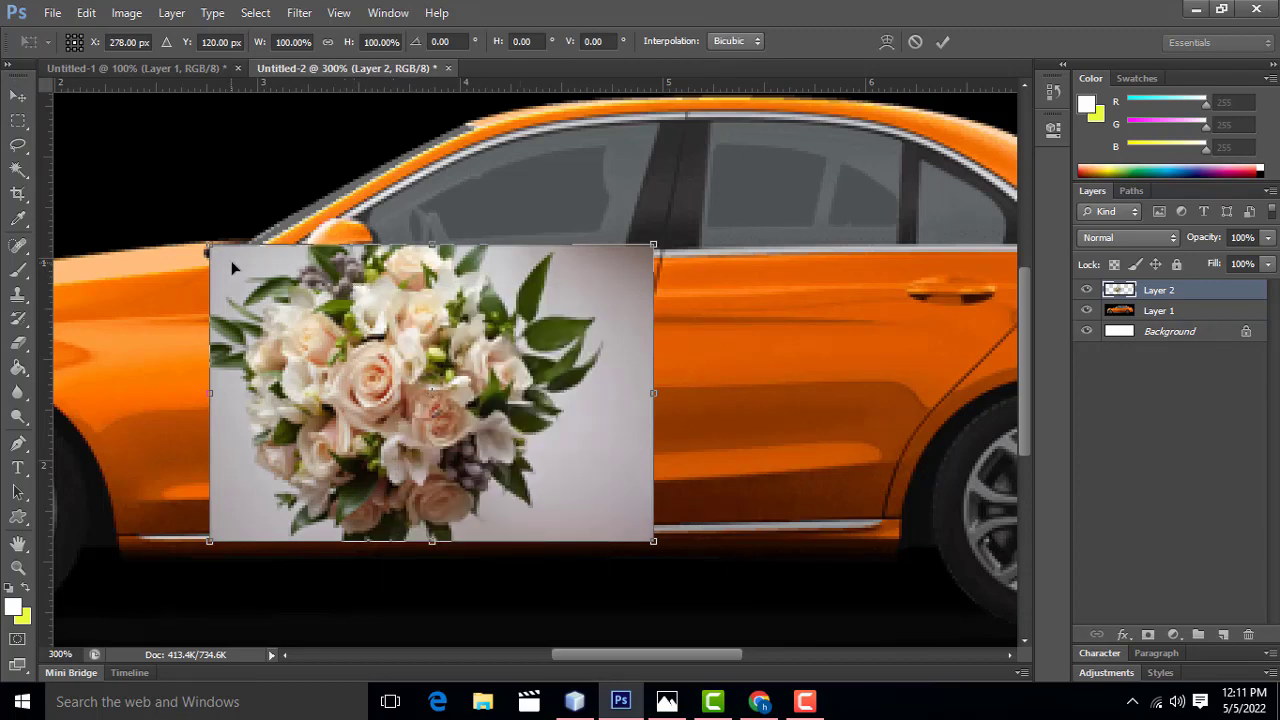
right_click(405, 300)
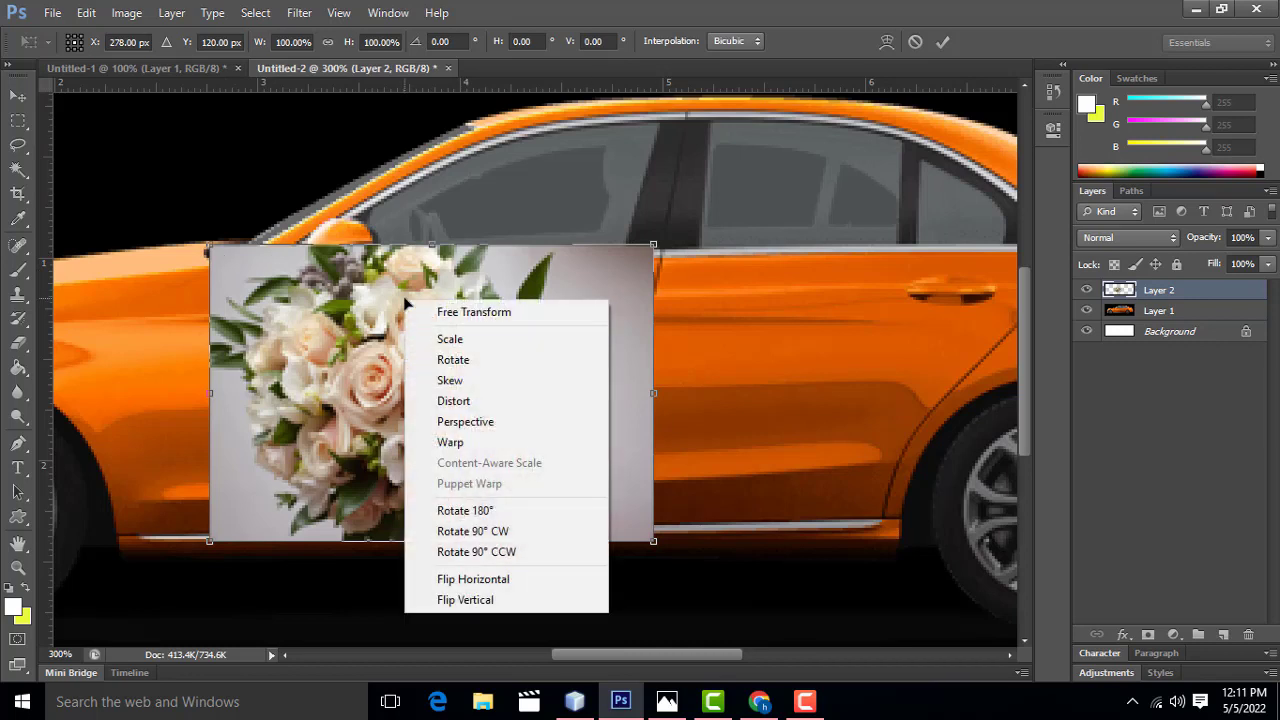
left_click(451, 443)
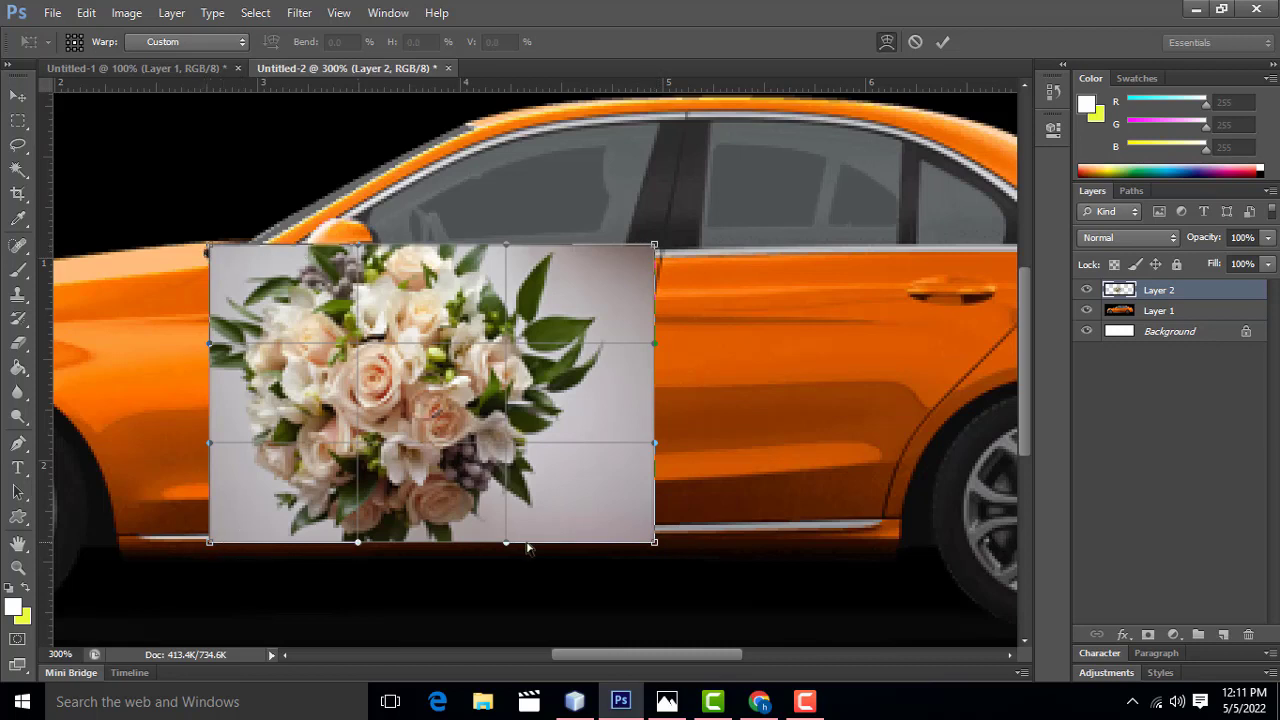
Warp the bouquet's right side, top-left, and left edge to match the front door's outline
left_click_drag(655, 545, 644, 521)
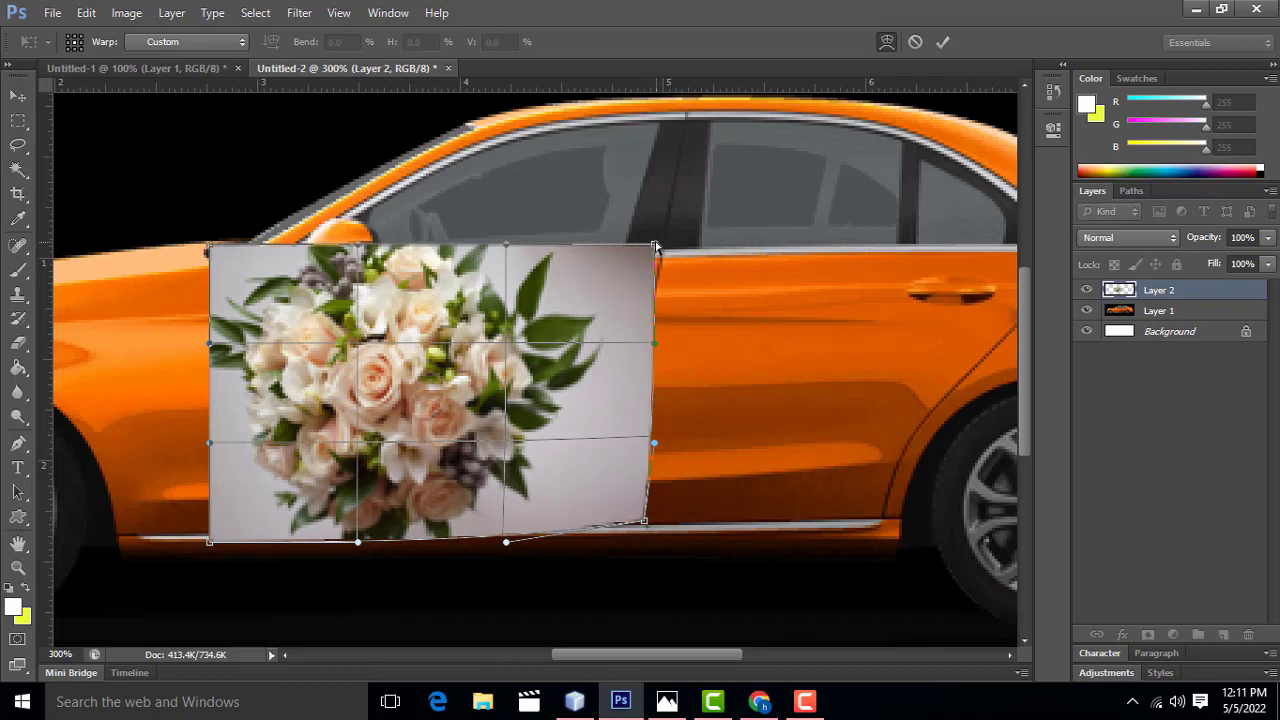
left_click_drag(655, 245, 660, 251)
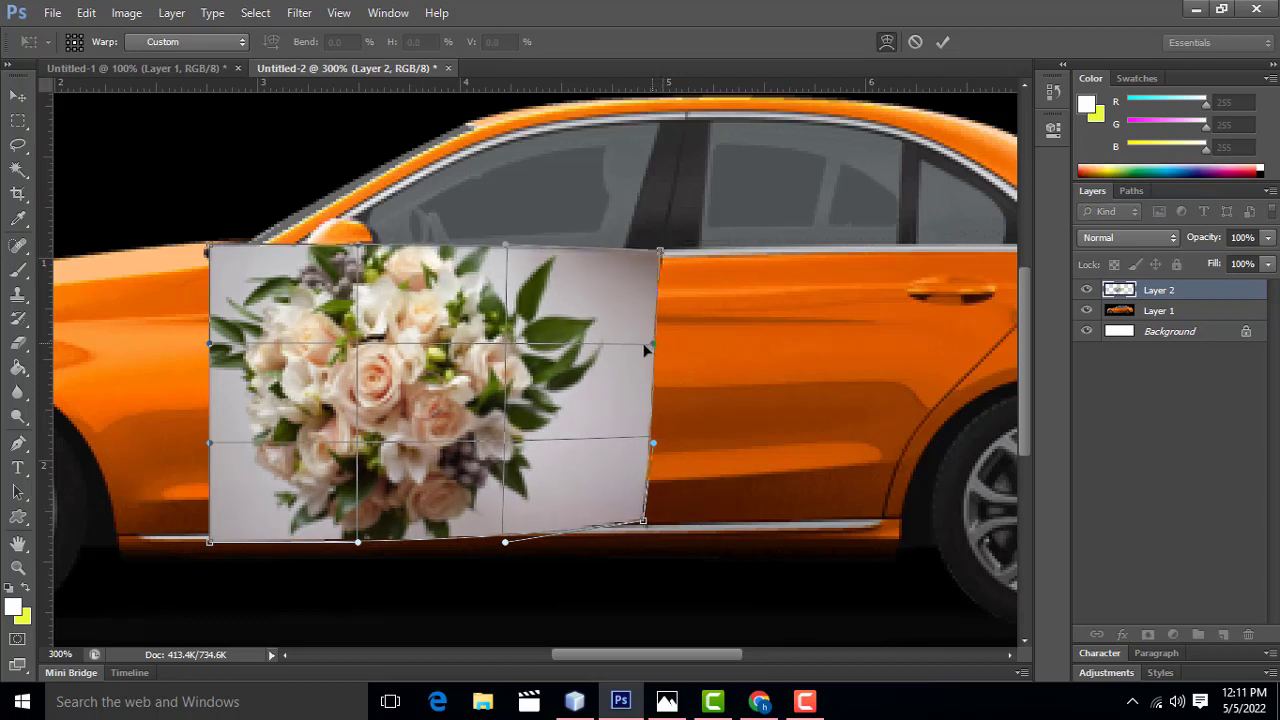
left_click_drag(645, 349, 631, 350)
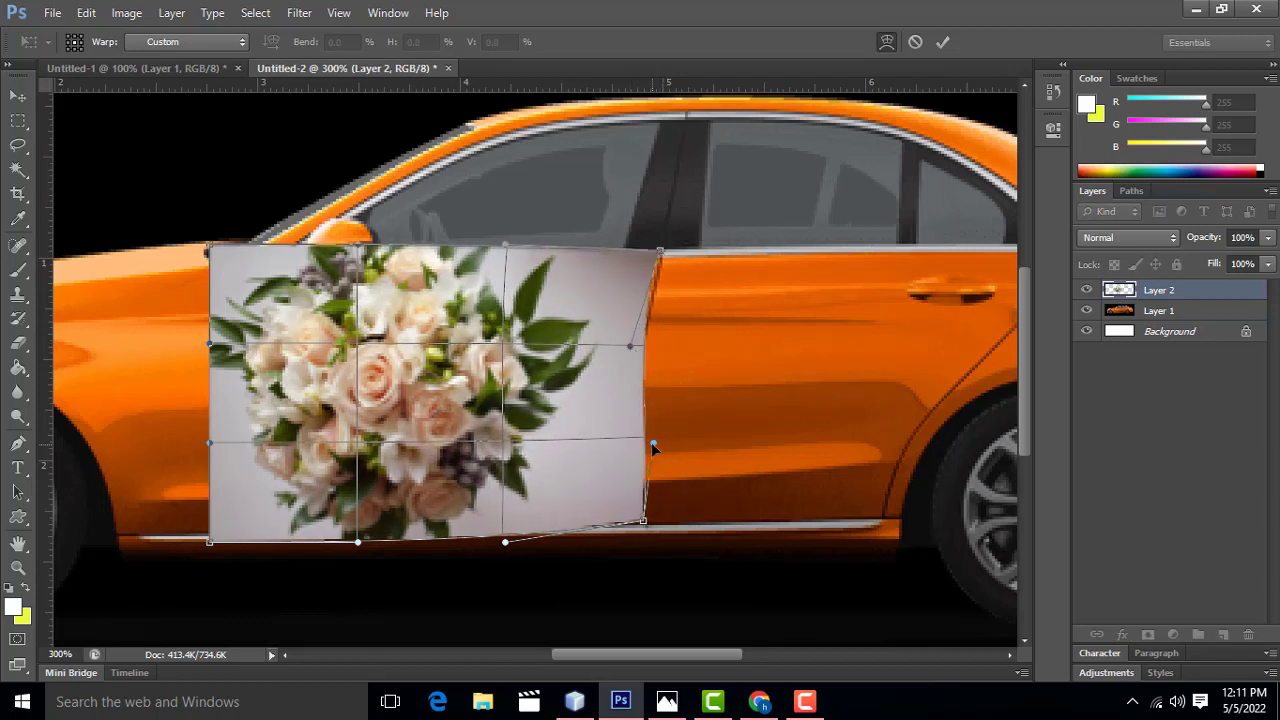
left_click_drag(652, 444, 643, 444)
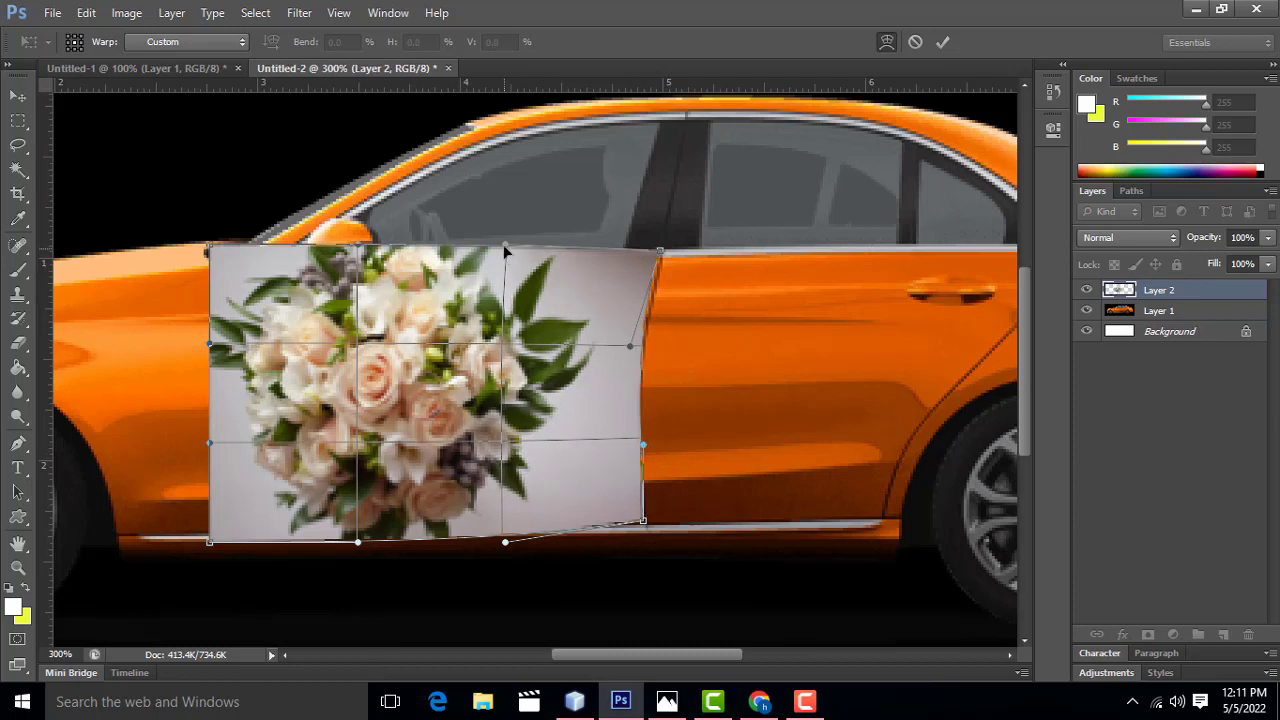
left_click_drag(505, 246, 500, 275)
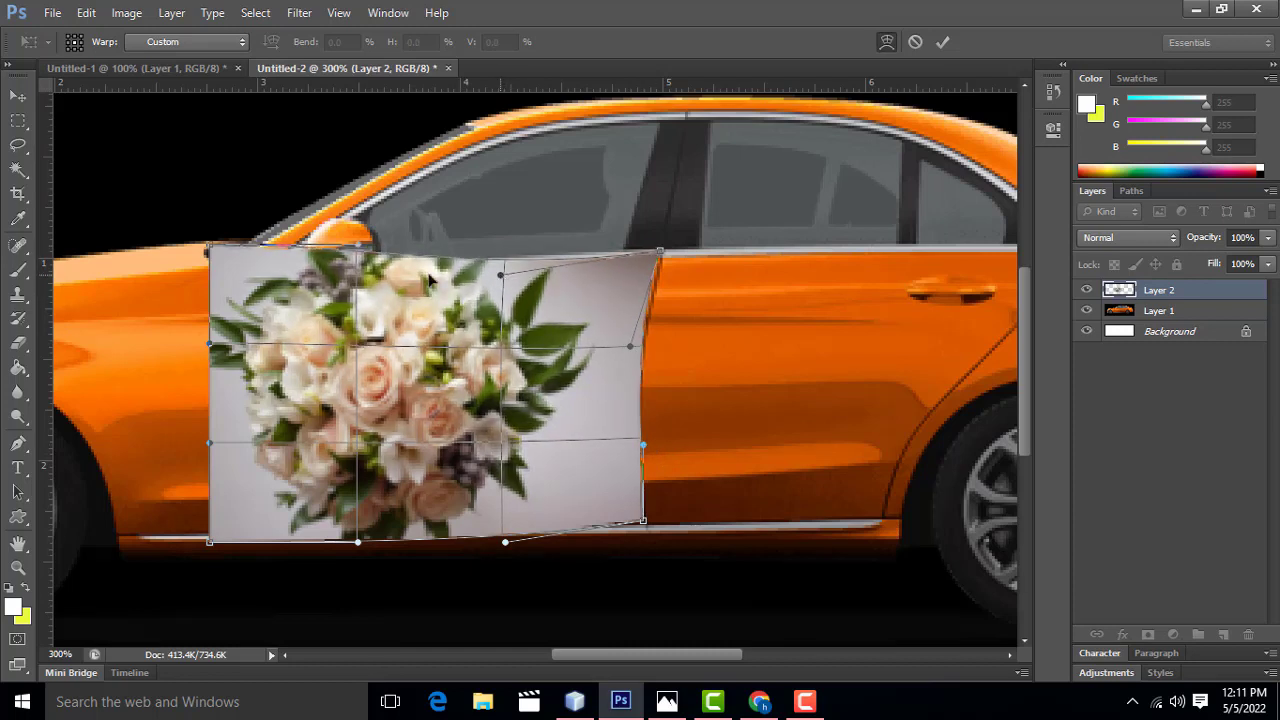
mouse_move(364, 249)
left_mouse_down()
mouse_move(352, 296)
mouse_move(228, 262)
mouse_move(237, 287)
left_mouse_up()
left_click_drag(246, 508, 236, 530)
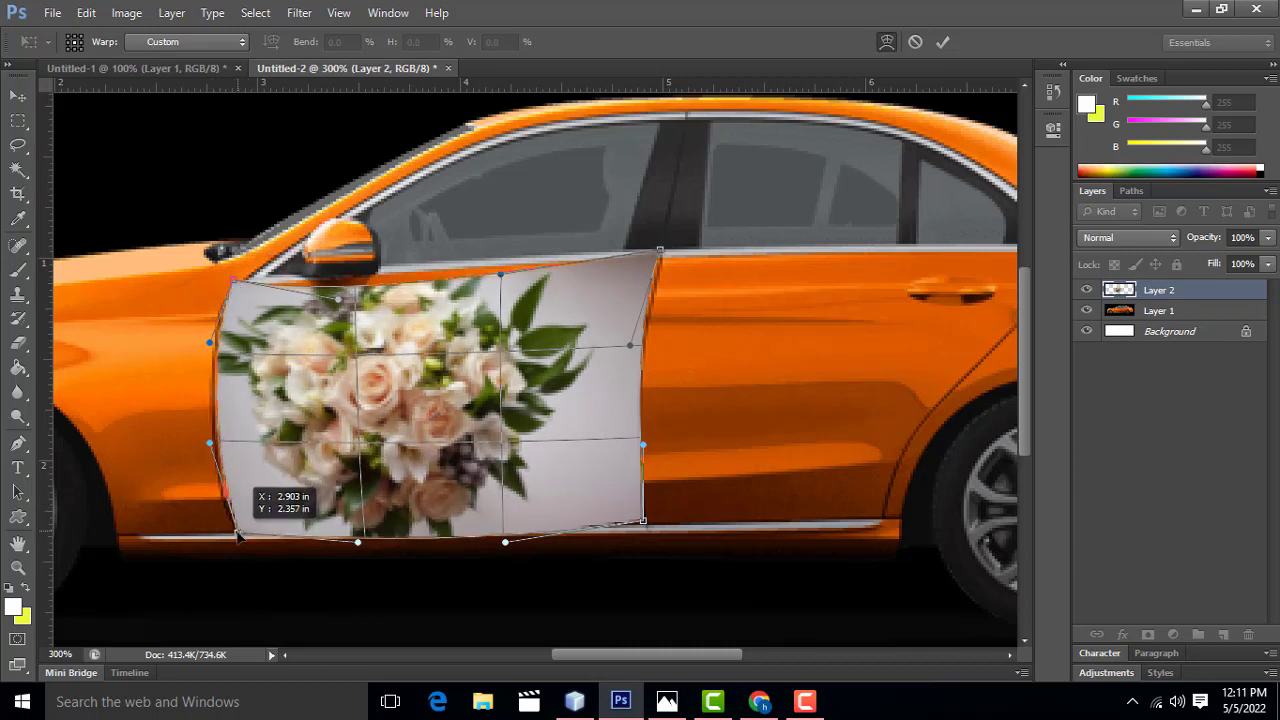
left_click_drag(210, 443, 196, 452)
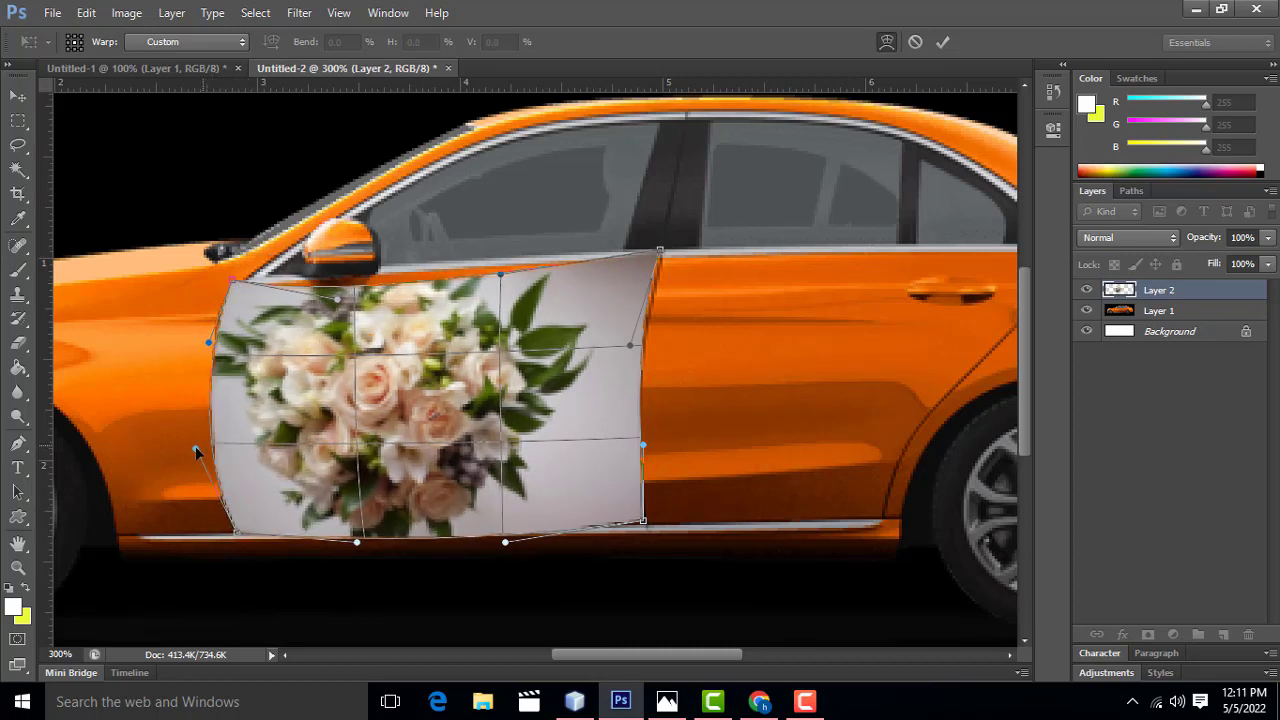
left_click_drag(209, 343, 209, 347)
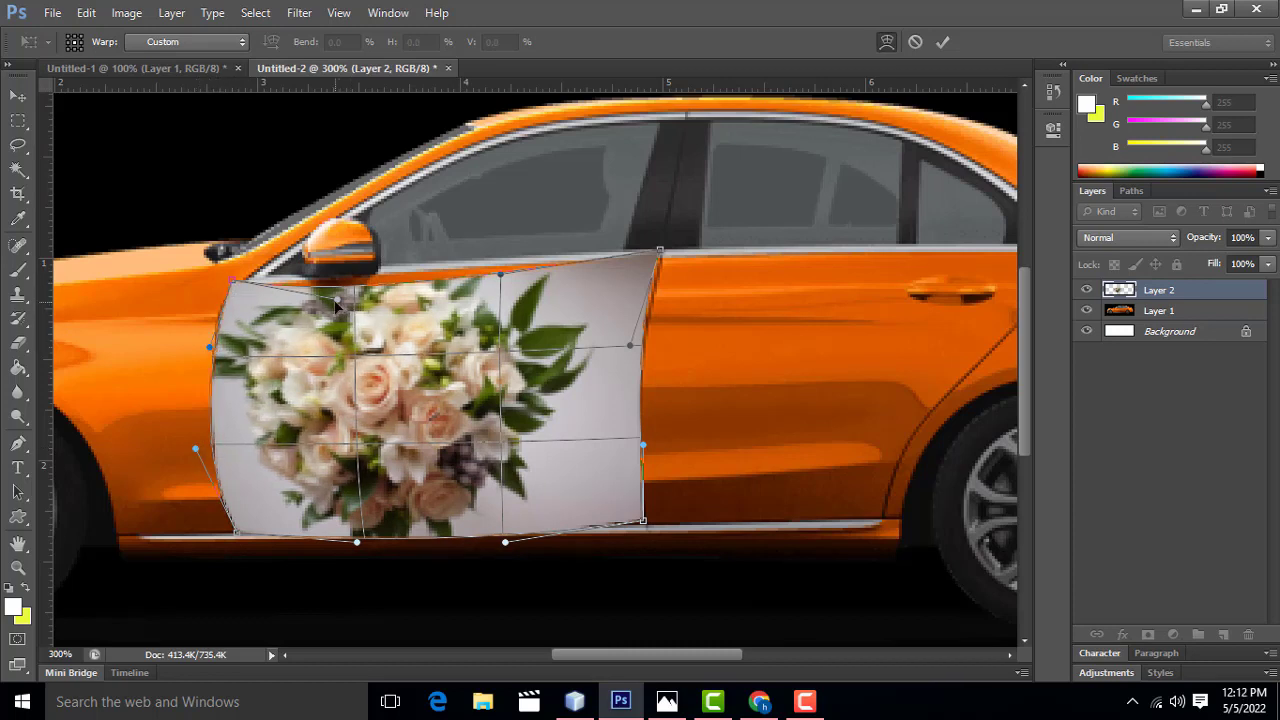
Refine the warp's top, bottom, and right edges along the door seam and sill, then apply it
left_click_drag(337, 306, 347, 291)
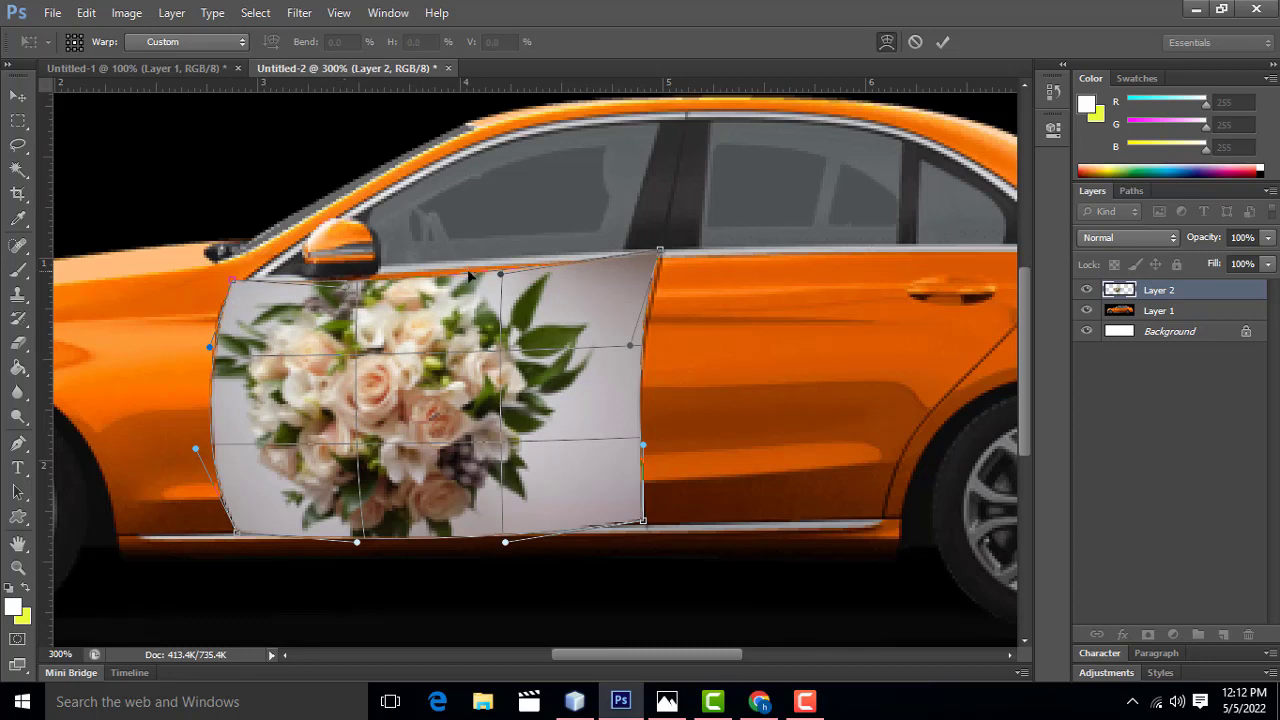
left_click_drag(501, 273, 493, 269)
left_click_drag(343, 292, 346, 288)
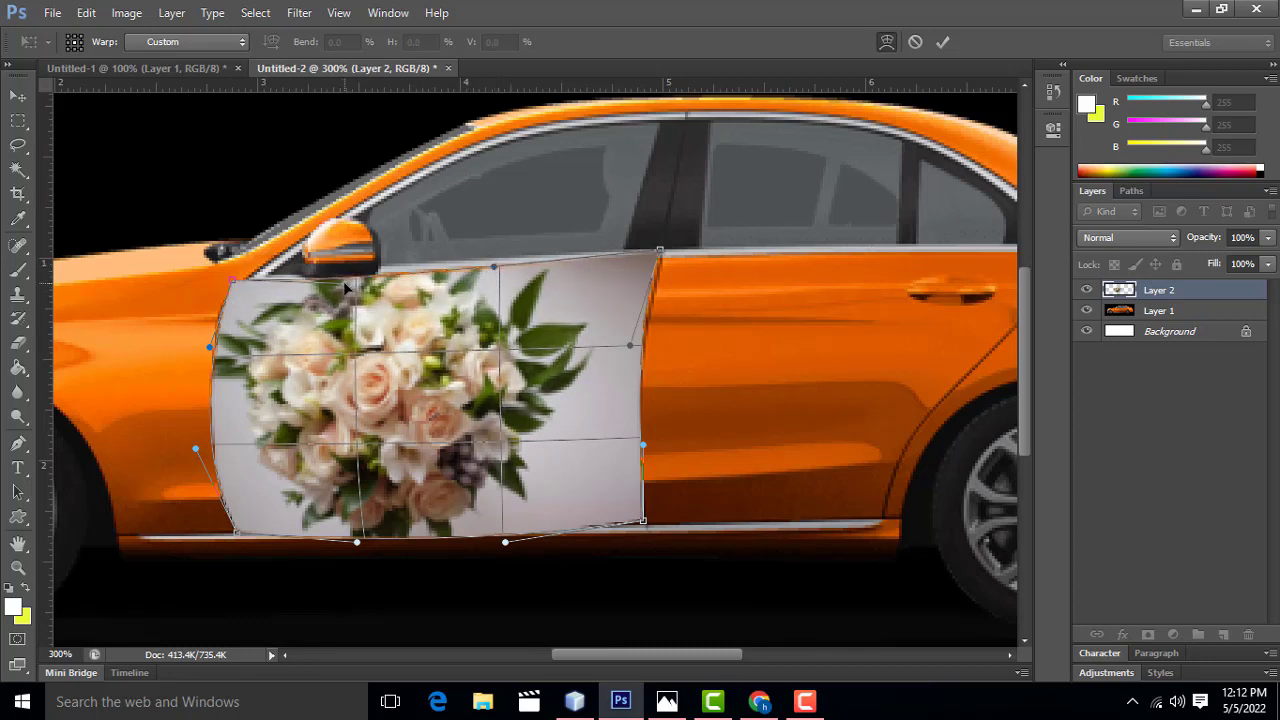
left_click_drag(511, 545, 500, 535)
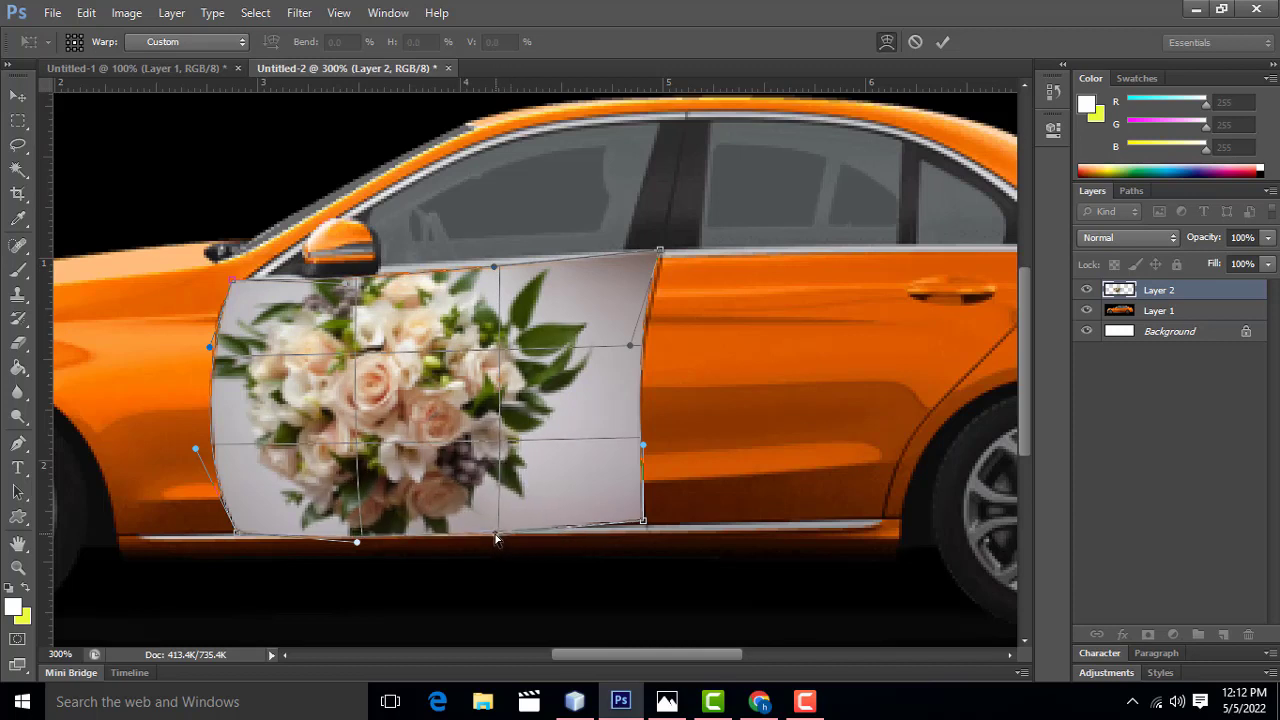
left_click_drag(358, 545, 357, 541)
left_click_drag(643, 528, 643, 523)
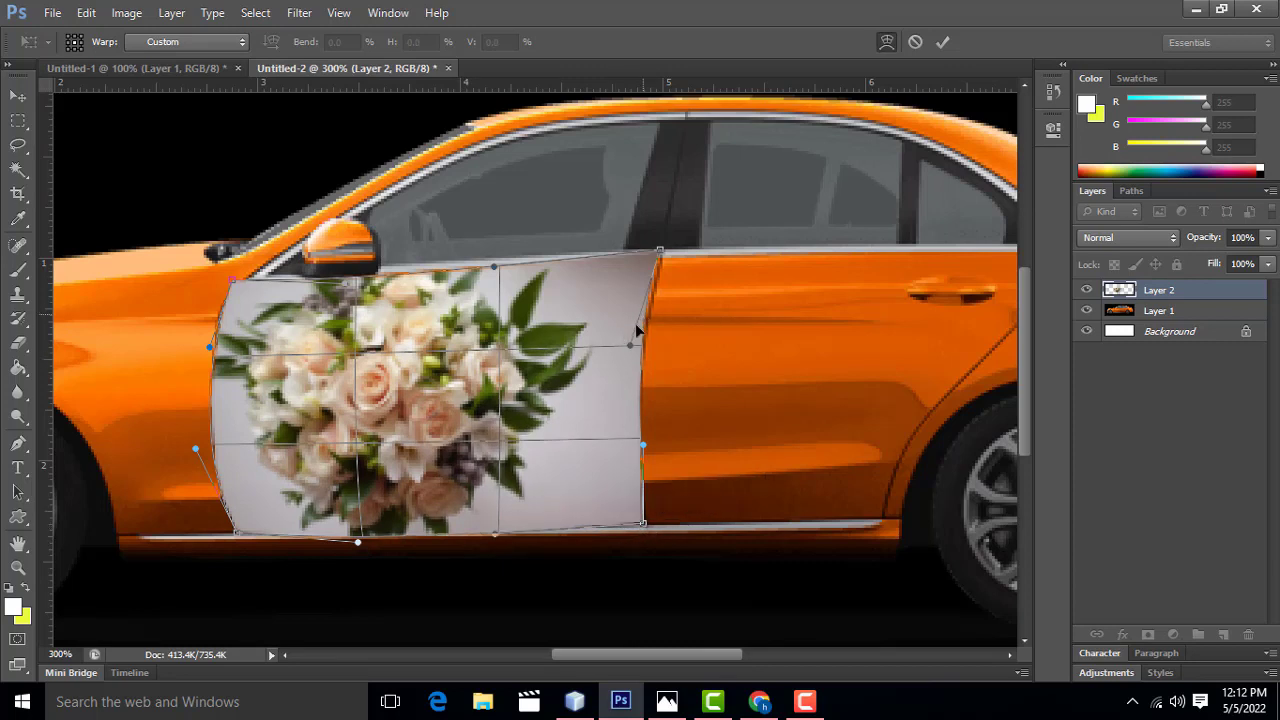
left_click_drag(630, 348, 638, 352)
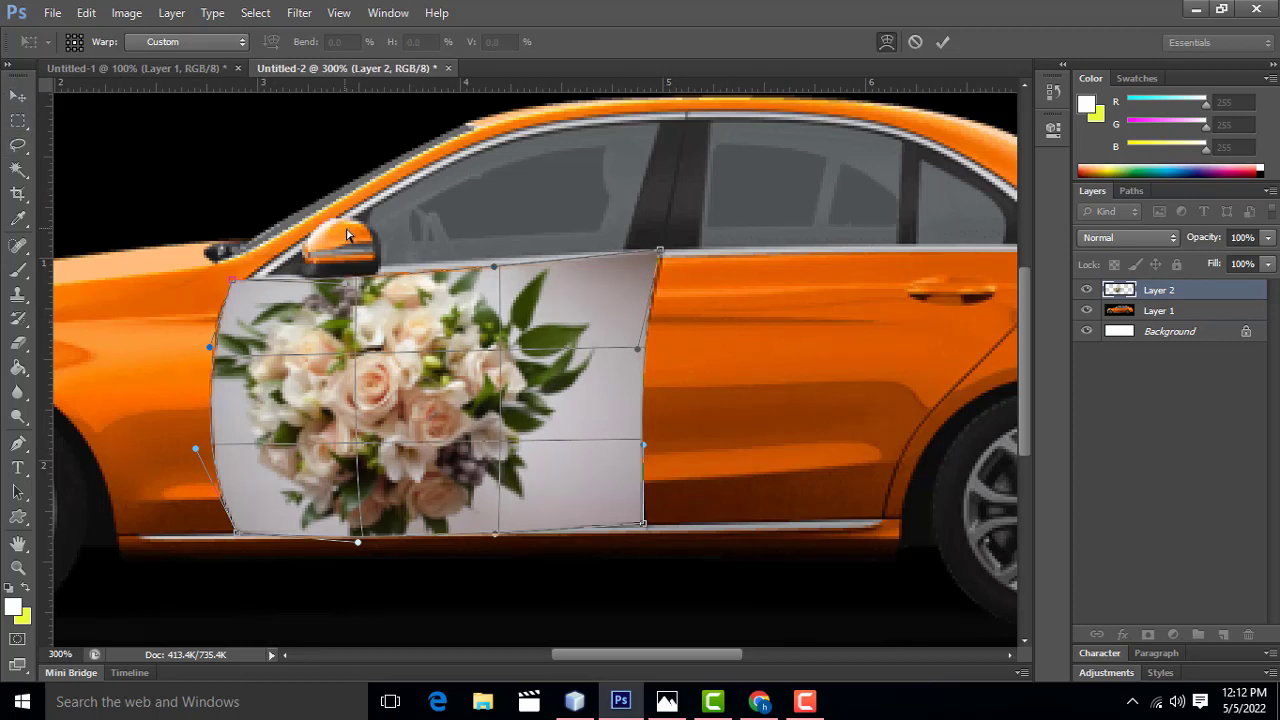
key("Return")
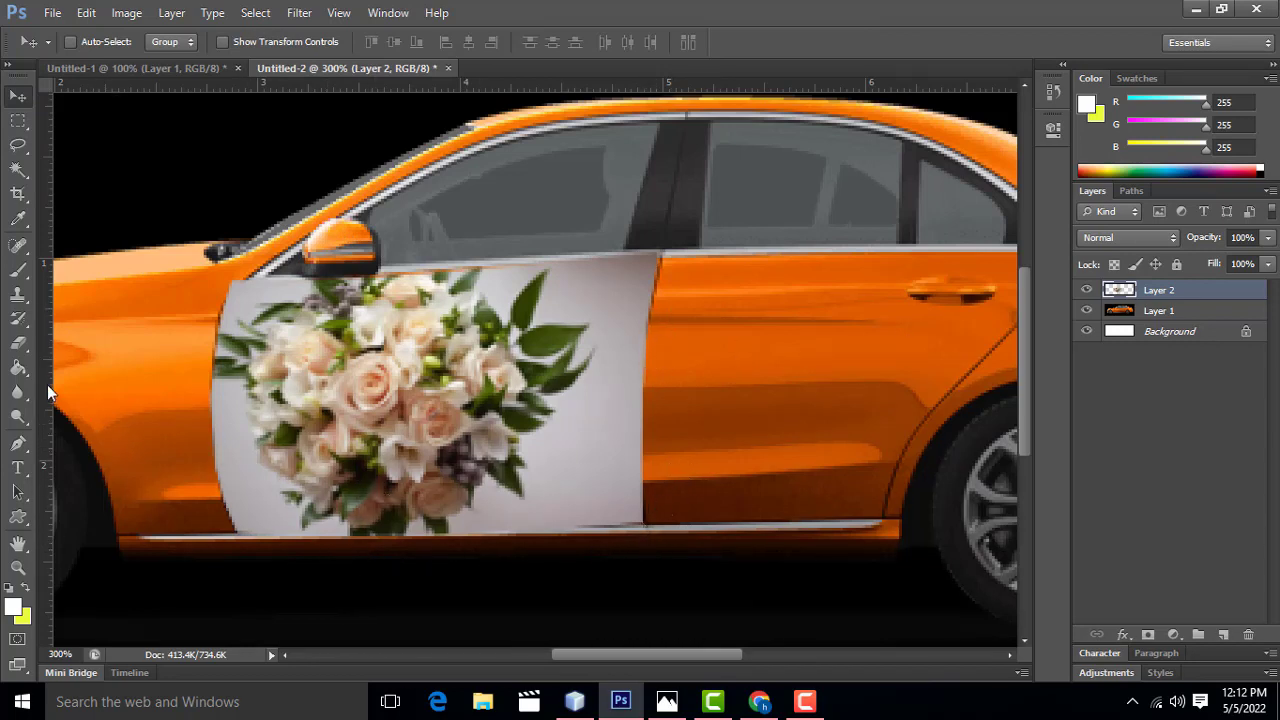
With the plain Eraser at 42% opacity, soften the bouquet's top edge below the window
left_click(18, 345)
right_click(18, 345)
left_click(62, 342)
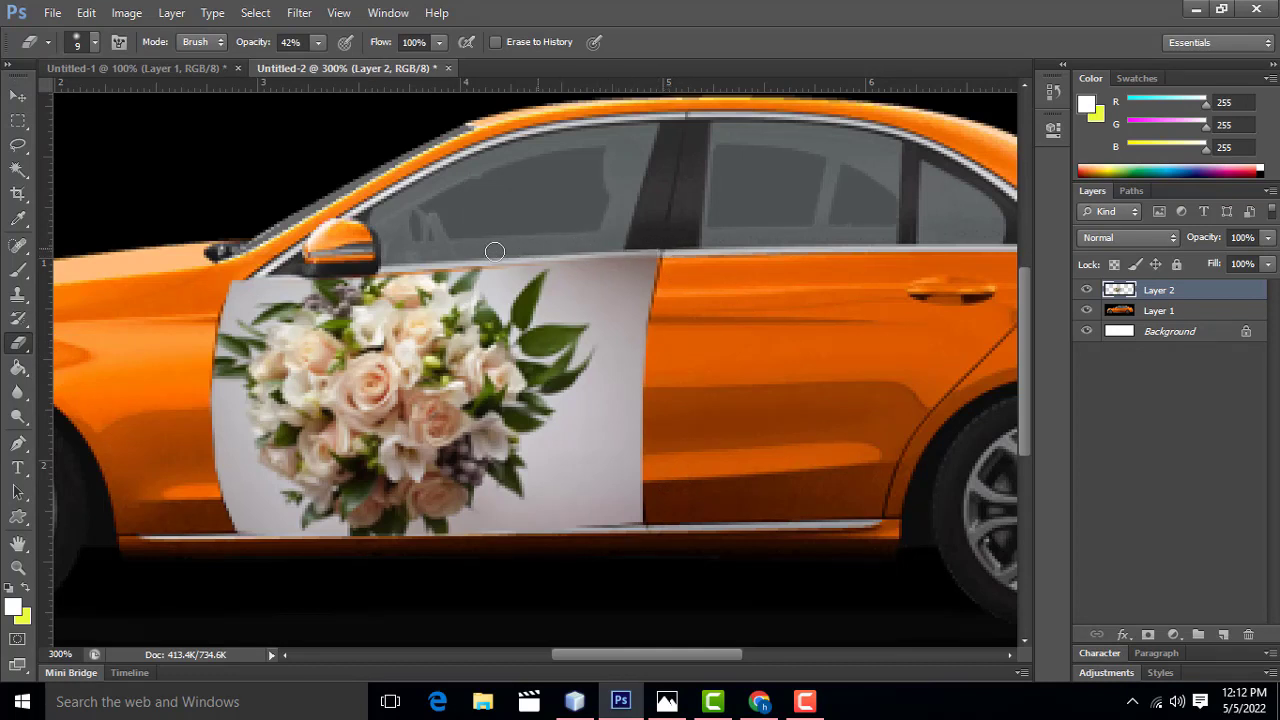
left_click_drag(418, 254, 666, 243)
Soften the bouquet's bottom edge along the sill, then zoom out to 200%
scroll(778, 372, "down", 2)
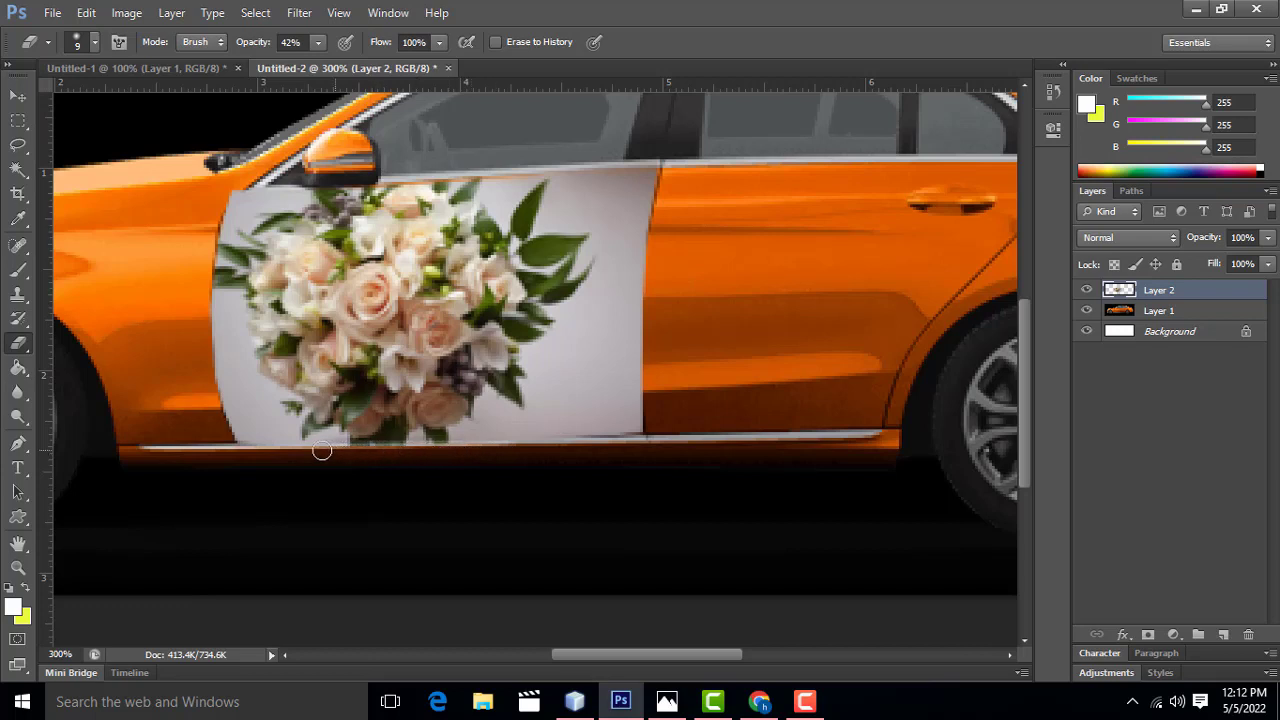
mouse_move(239, 446)
left_mouse_down()
mouse_move(217, 449)
mouse_move(579, 441)
left_mouse_up()
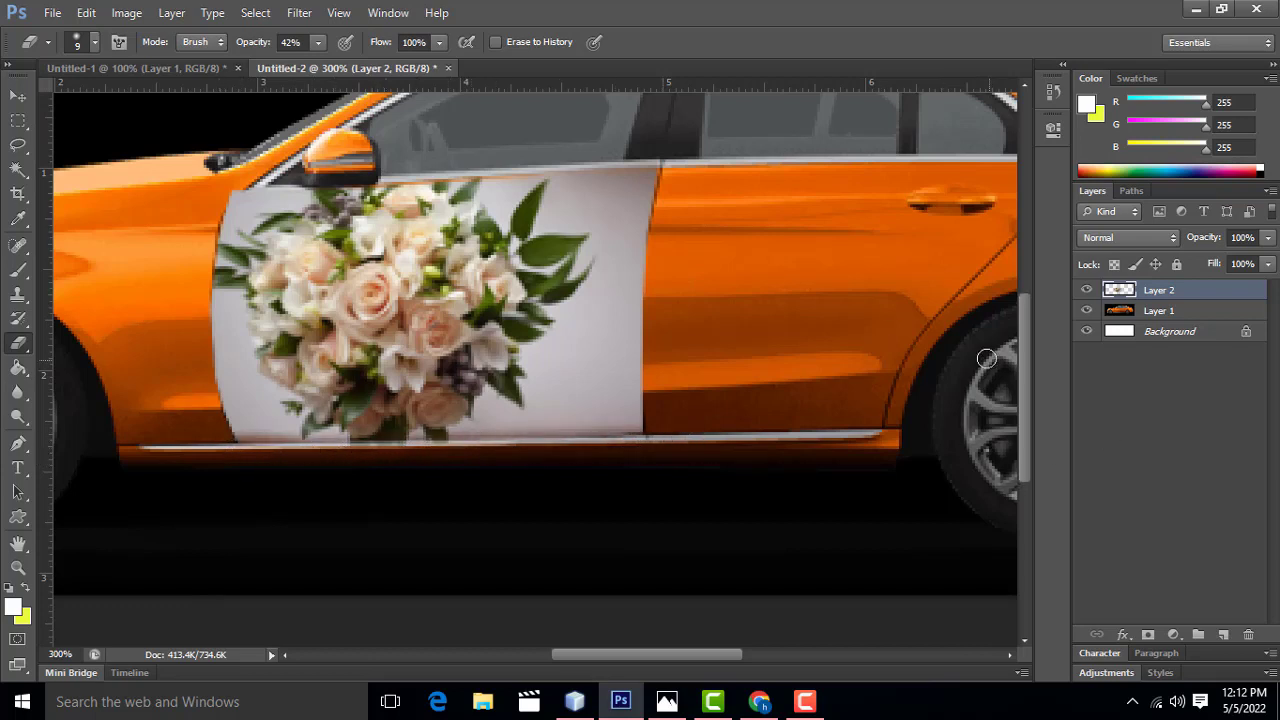
scroll(986, 347, "up", 2)
scroll(986, 347, "up", 1)
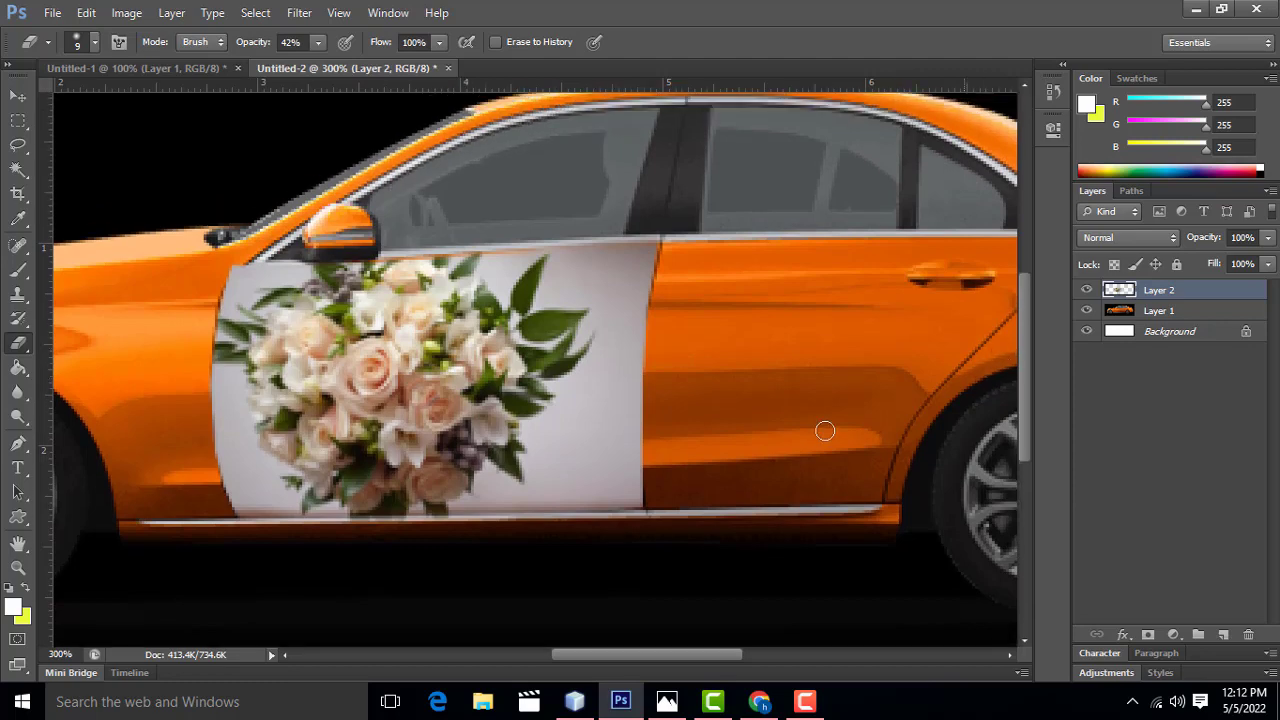
key("ctrl+minus")
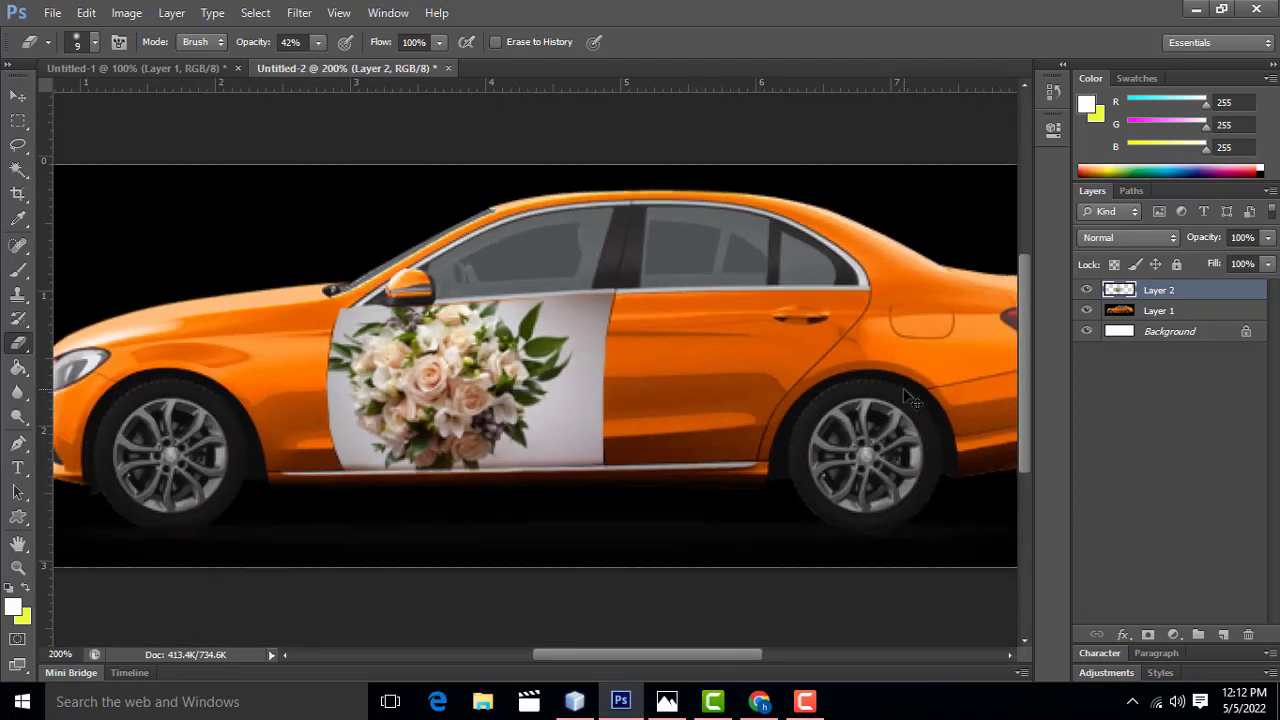
key("ctrl+minus")
key("ctrl+plus")
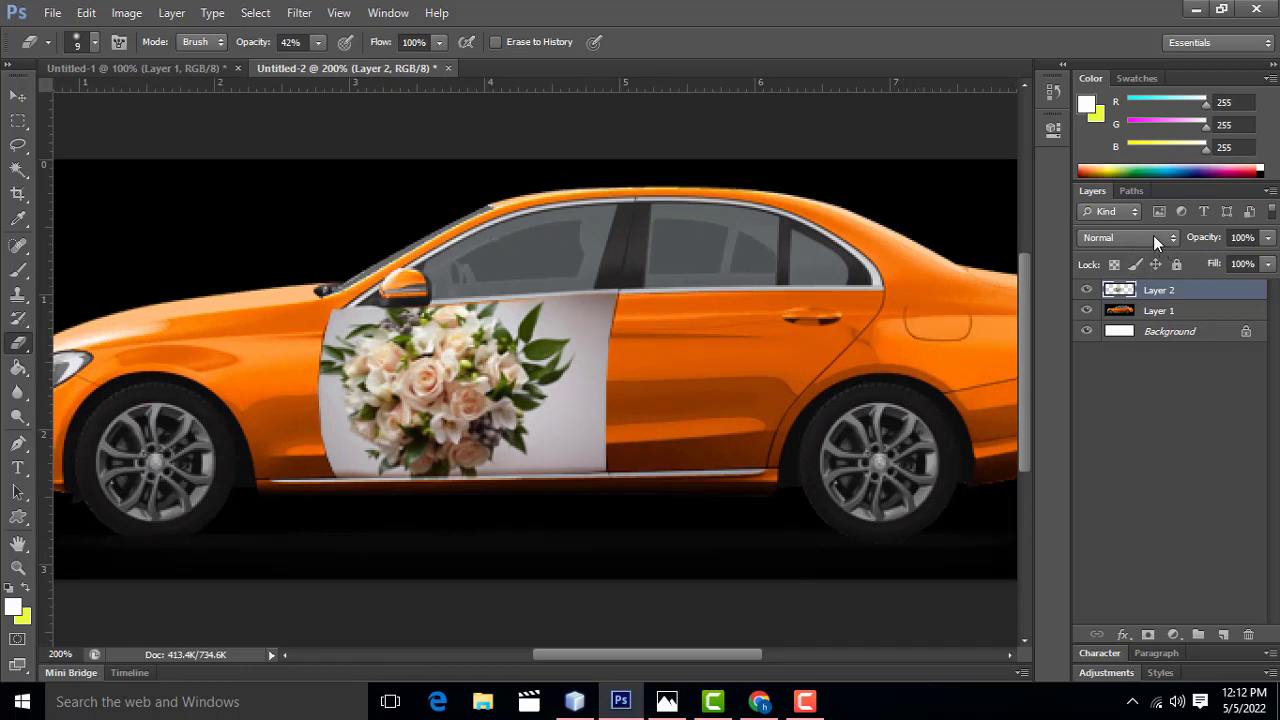
Try Darken on the bouquet Layer 2, then switch its blend mode to Multiply
left_click(1126, 237)
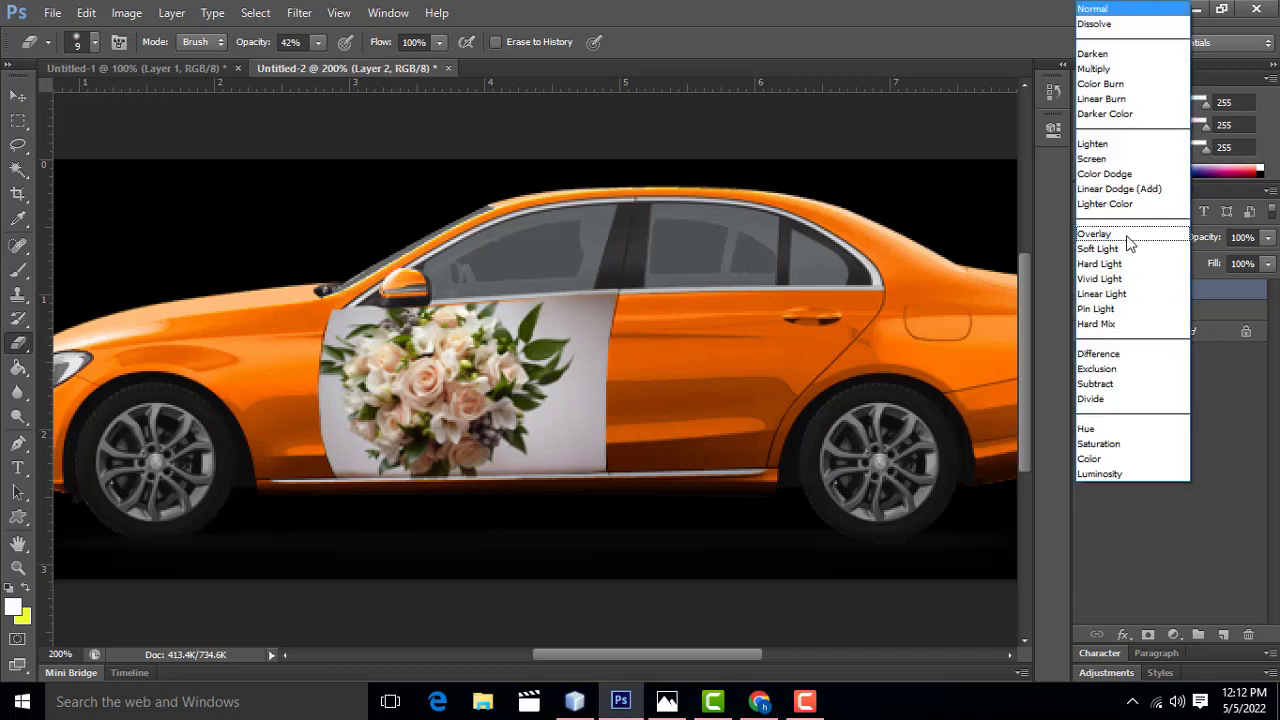
left_click(1117, 58)
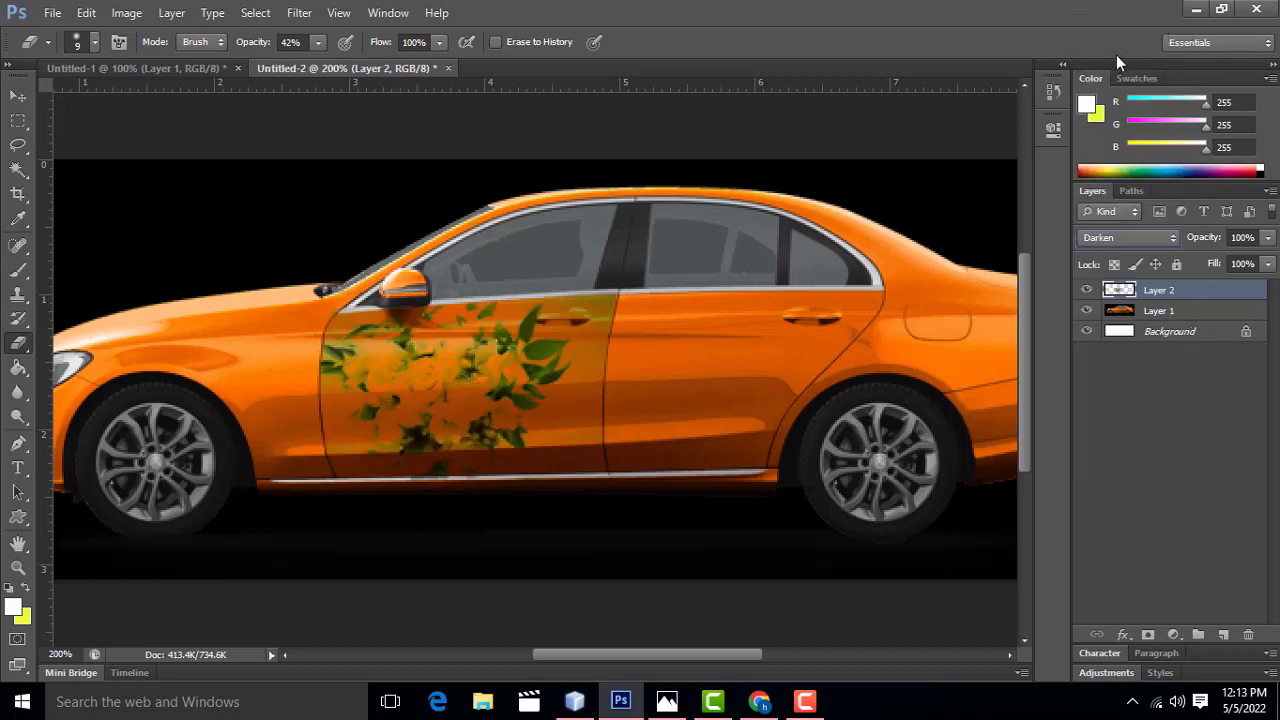
left_click(1131, 237)
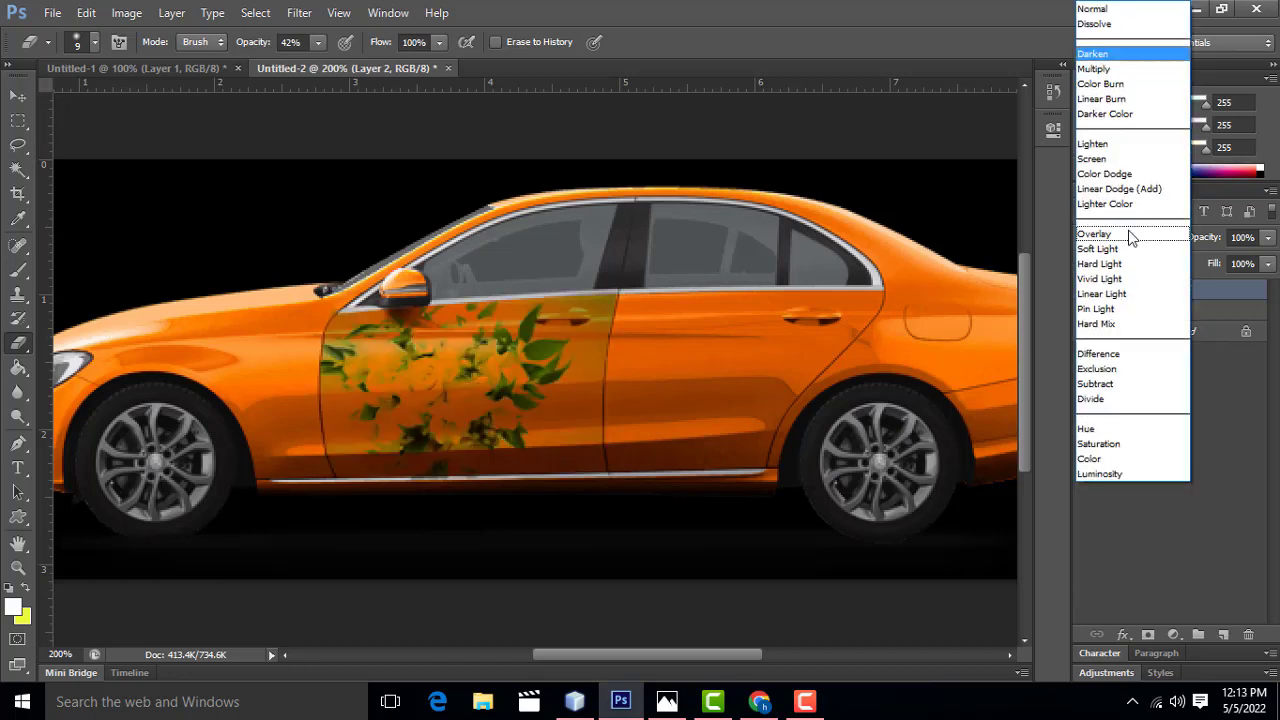
left_click(1114, 69)
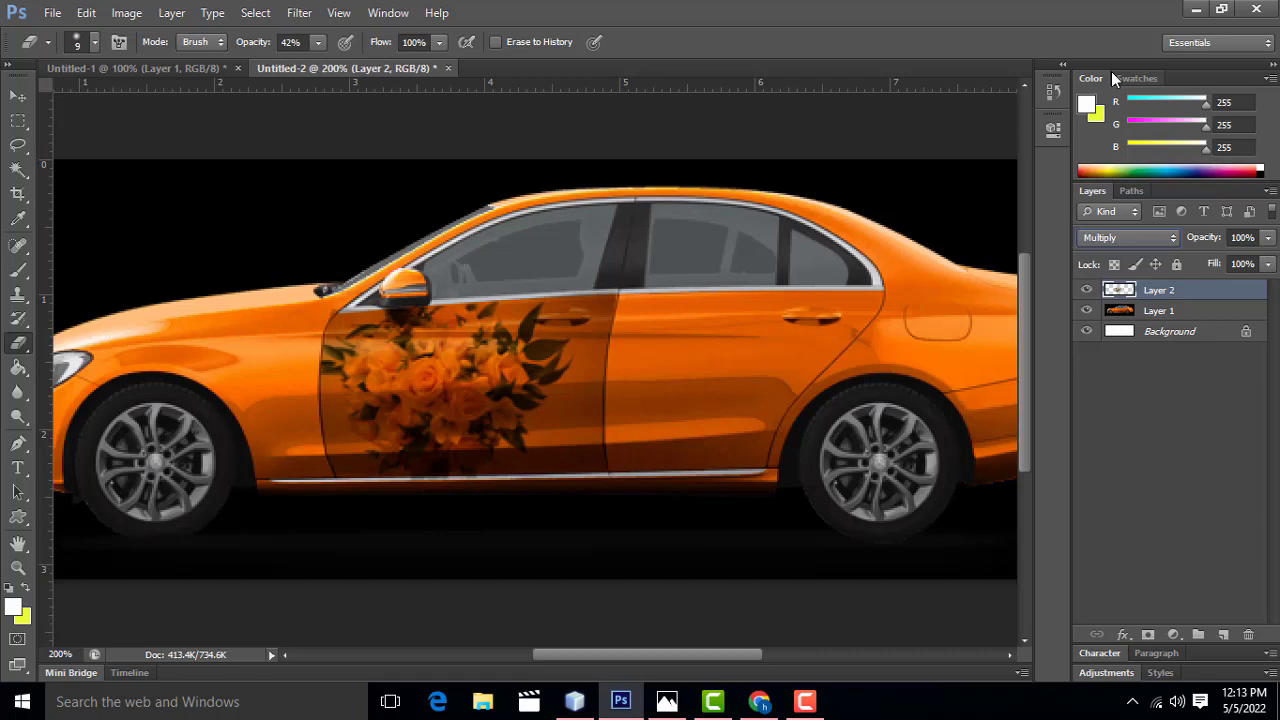
Apply a Ctrl+U Hue/Saturation of Hue -17, Saturation -12, Lightness +1 to the bouquet decal
key("ctrl+u")
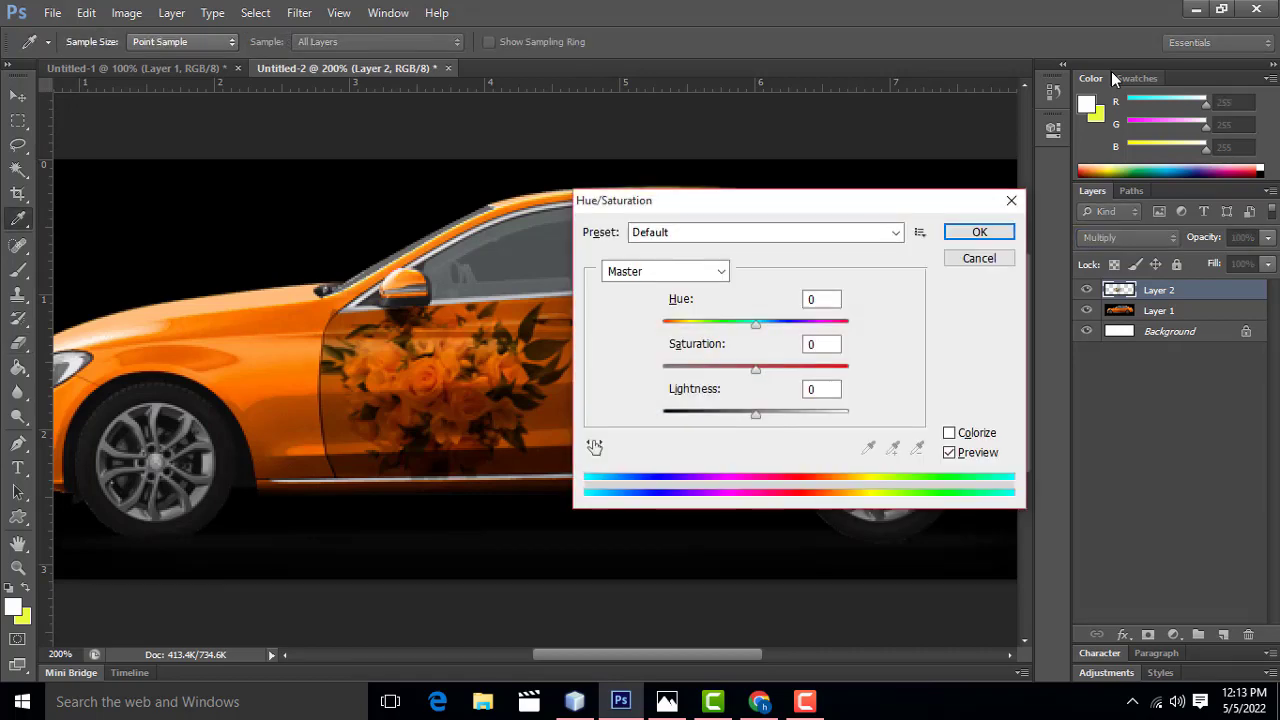
left_click_drag(804, 200, 868, 22)
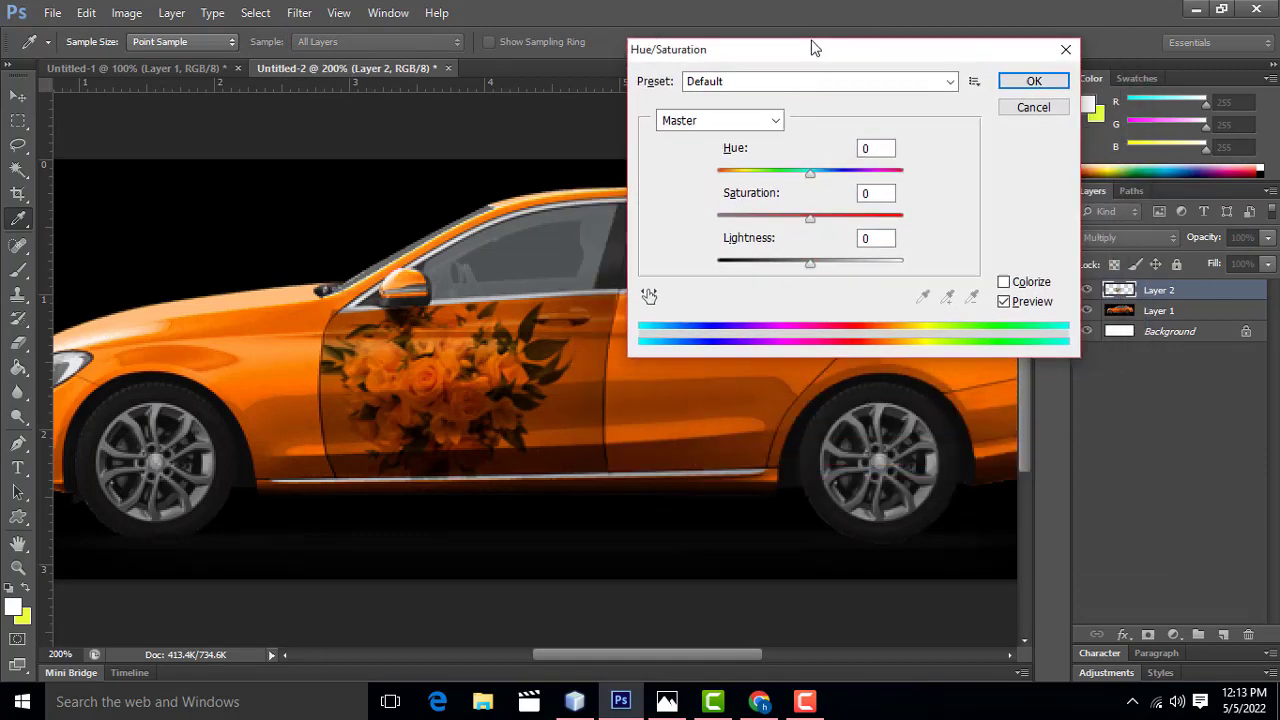
left_click_drag(820, 146, 801, 148)
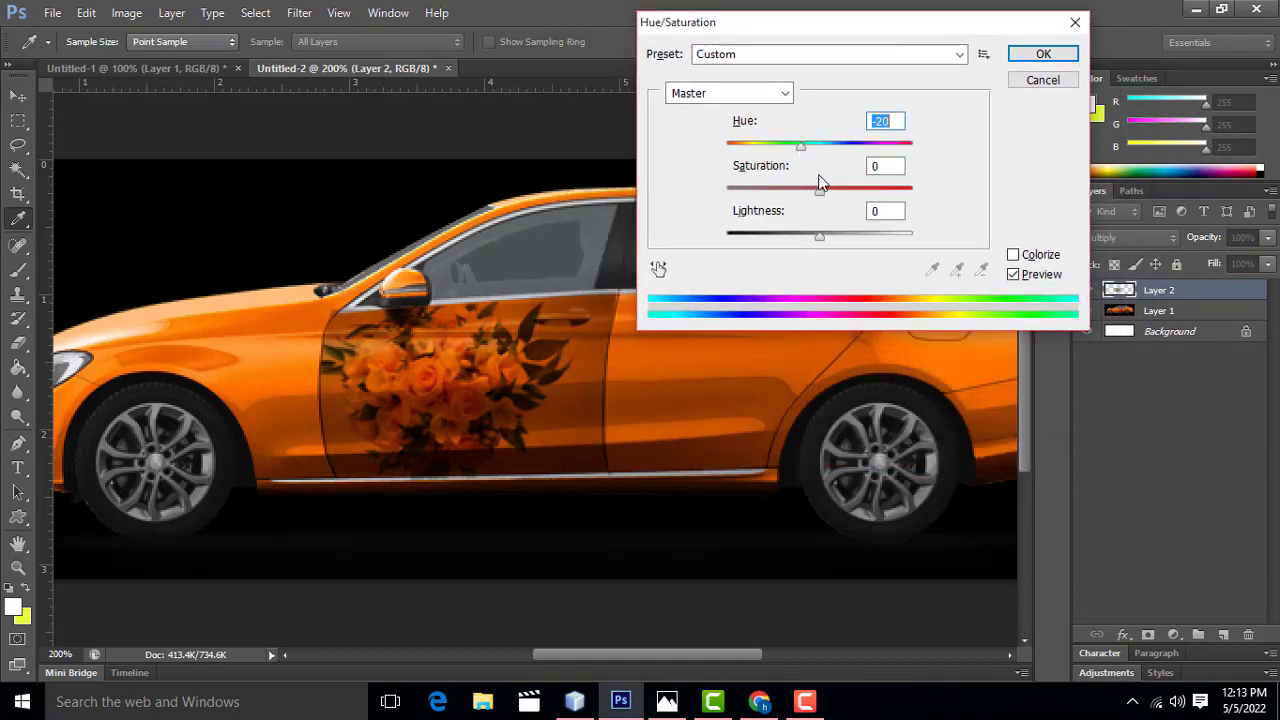
left_click_drag(822, 195, 810, 193)
left_click_drag(819, 237, 820, 236)
left_click_drag(811, 192, 809, 192)
left_click_drag(801, 148, 804, 148)
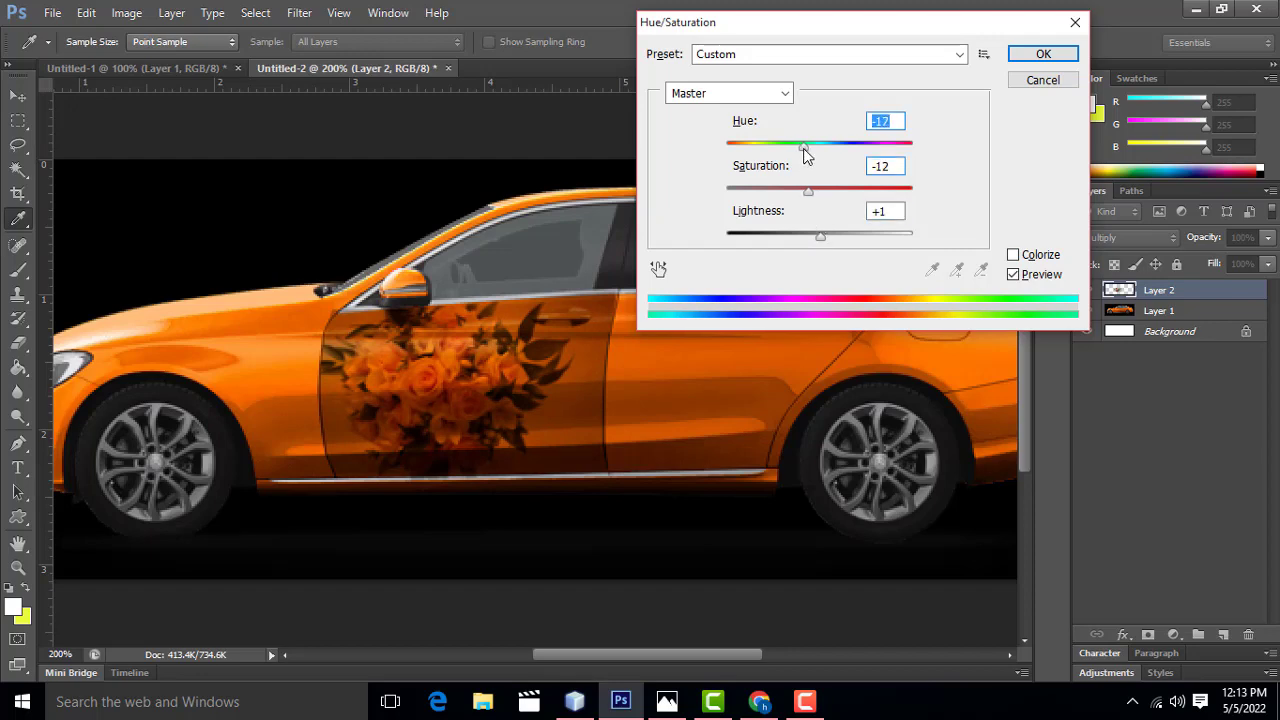
left_click(1040, 55)
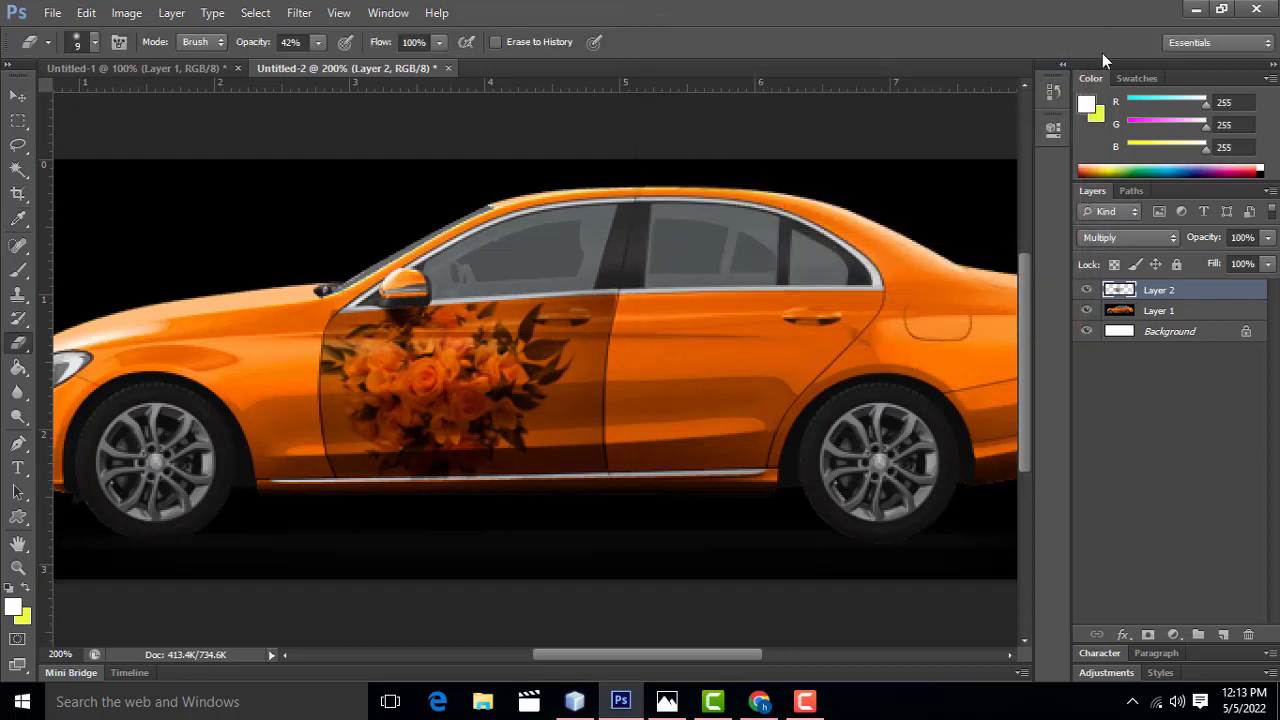
key("ctrl+minus")
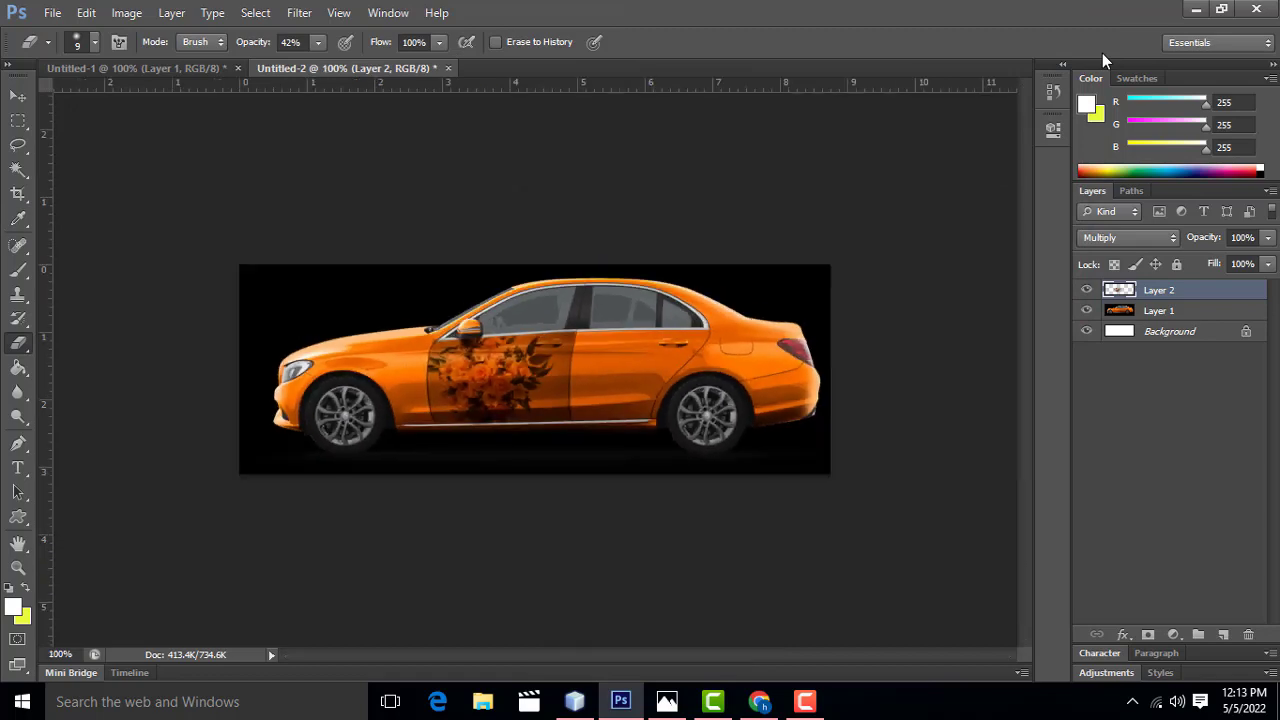
key("ctrl+plus")
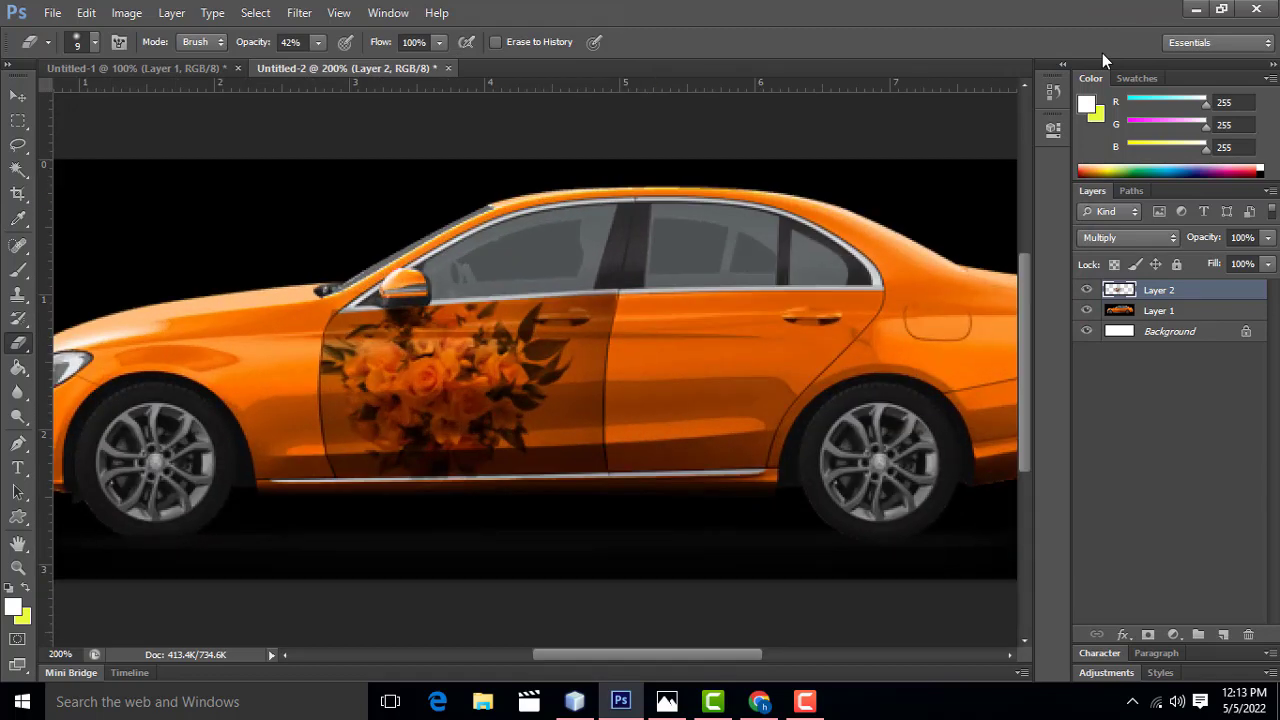
key("ctrl+minus")
key("ctrl+plus")
key("ctrl+minus")
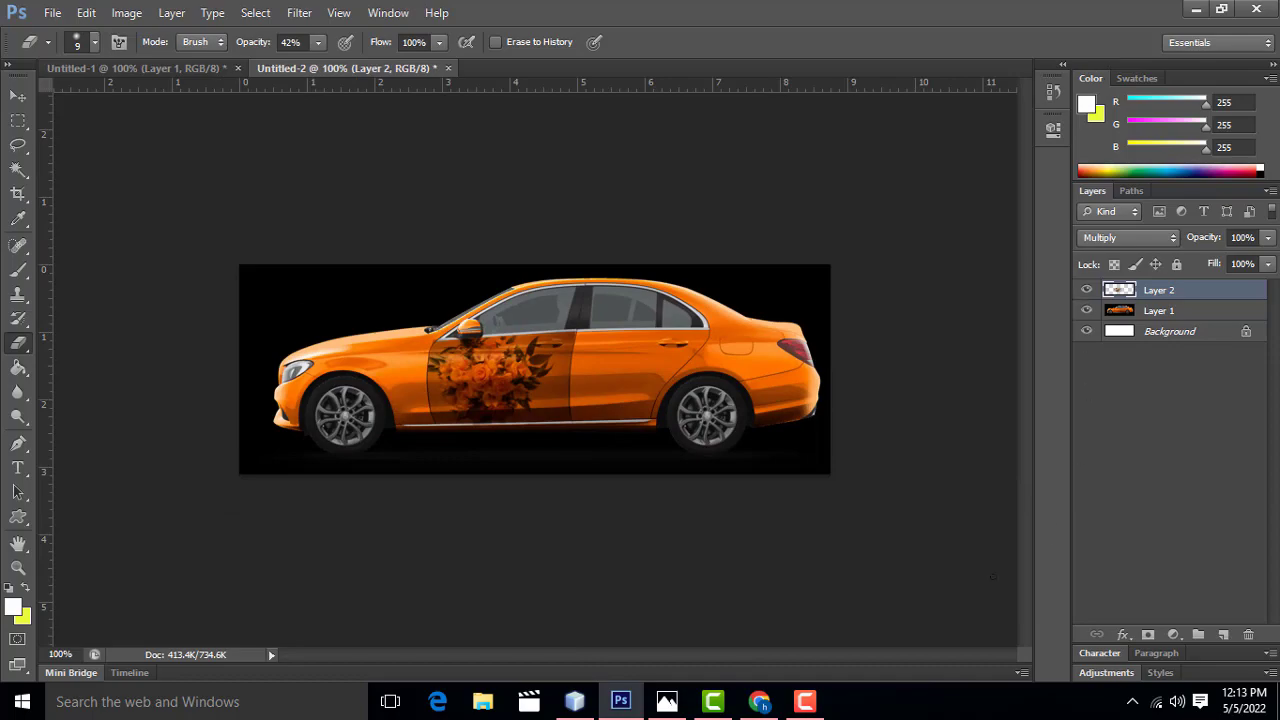